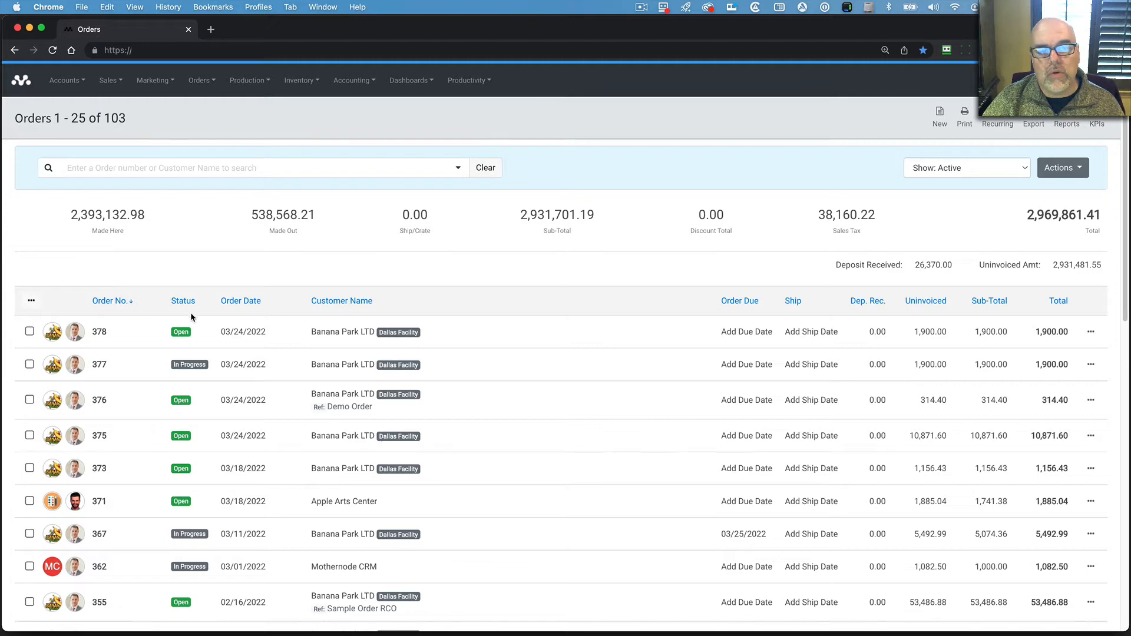
Open the newest Banana Park LTD order and review its order entry line items.
{"action": "left_click", "coordinate": [261, 336]}
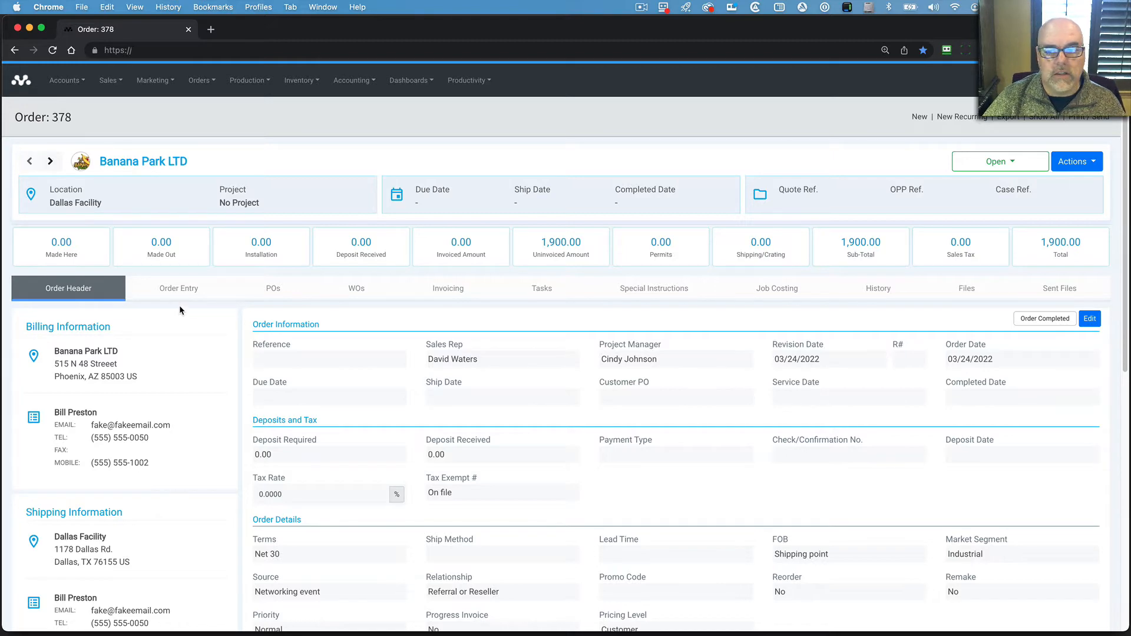
{"action": "left_click", "coordinate": [179, 292]}
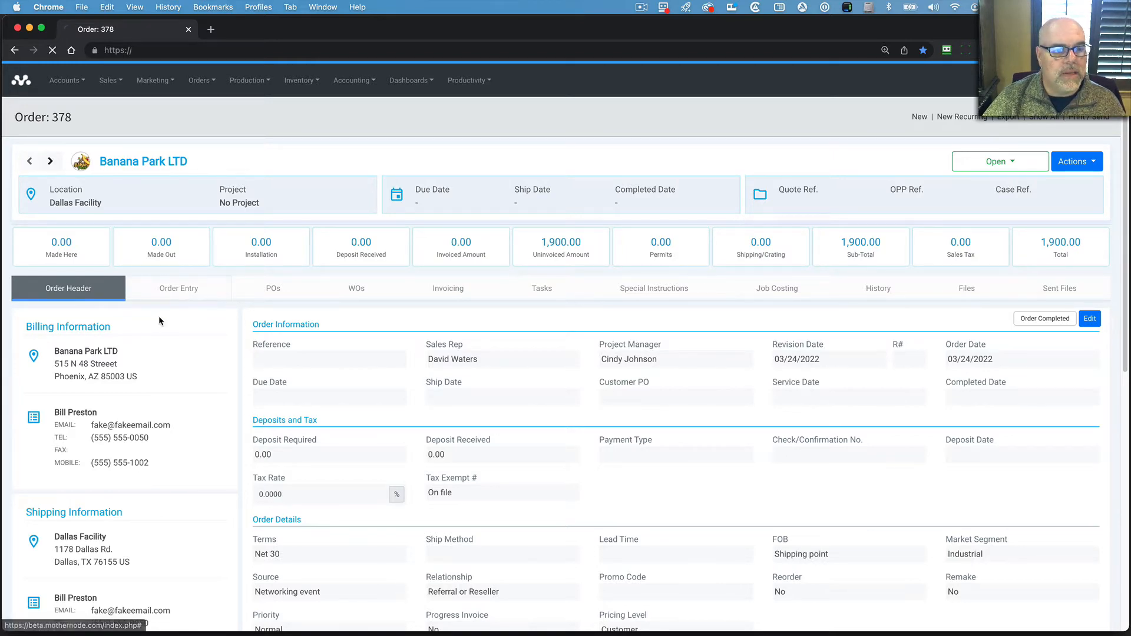
{"action": "scroll", "coordinate": [159, 318], "scroll_direction": "down", "scroll_amount": 1}
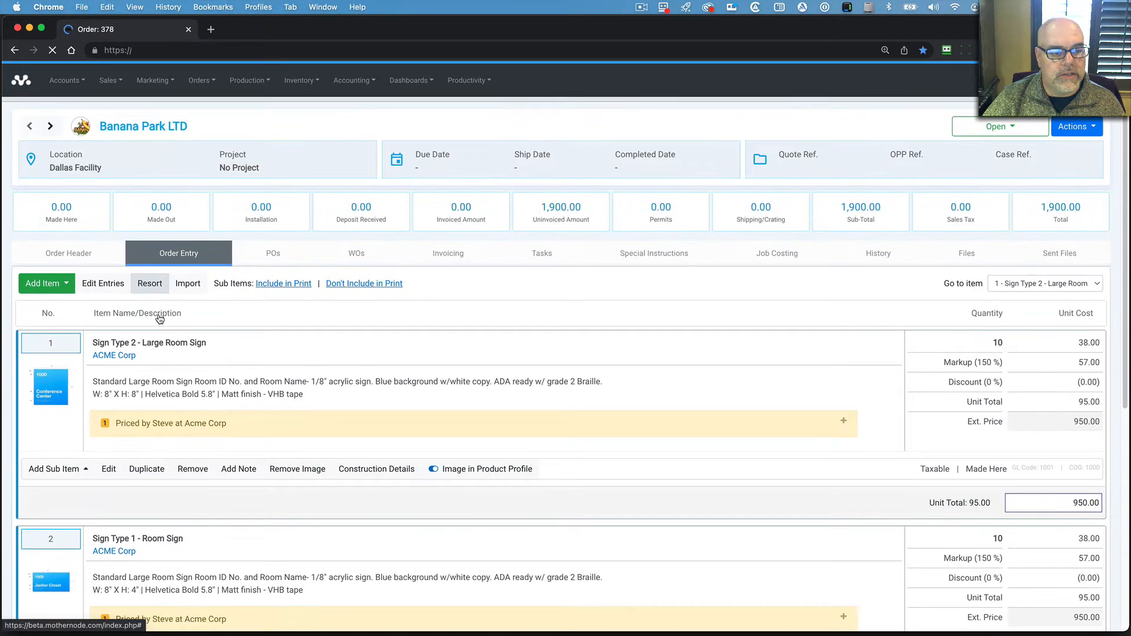
{"action": "scroll", "coordinate": [159, 319], "scroll_direction": "down", "scroll_amount": 3}
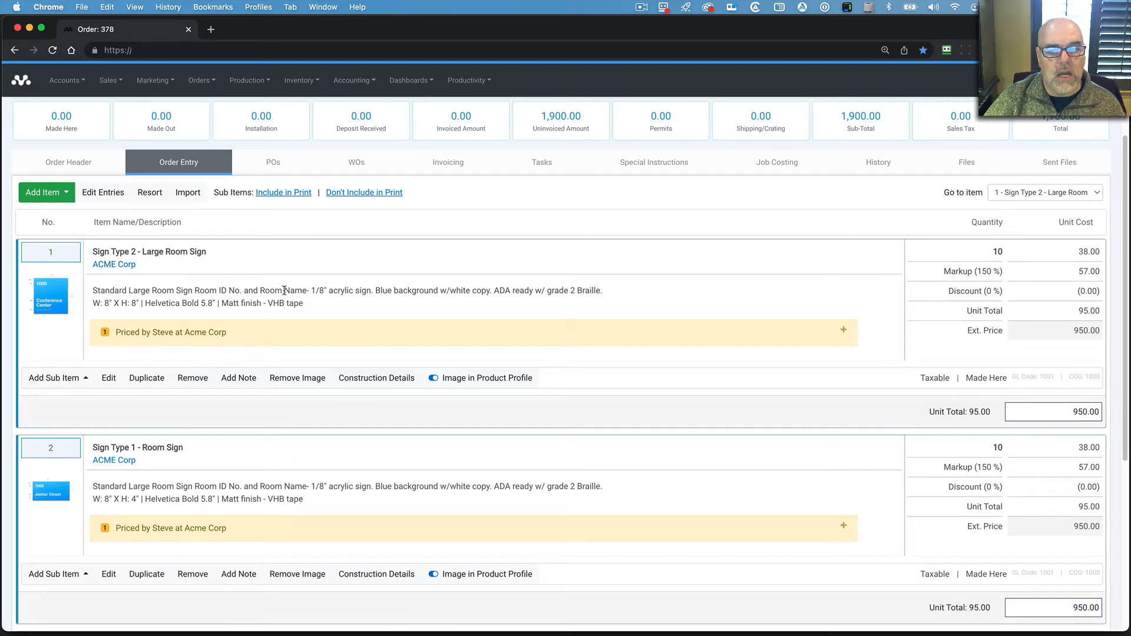
{"action": "scroll", "coordinate": [274, 316], "scroll_direction": "up", "scroll_amount": 3}
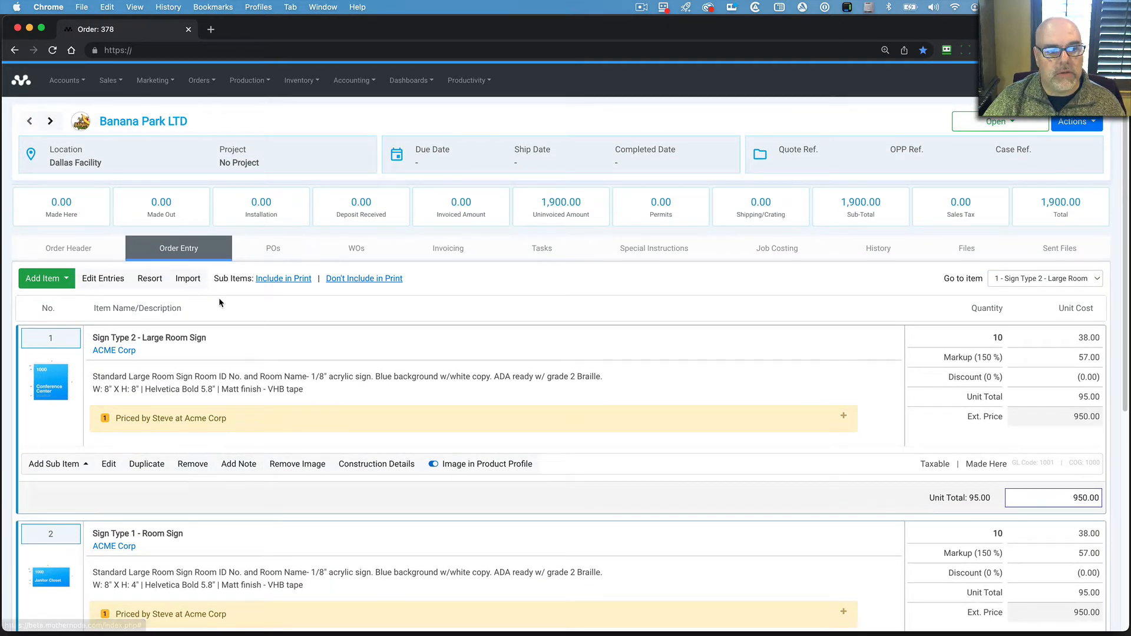
Start a new purchase order from this order, including both Sign Type 2 - Large Room Sign and Sign Type 1 - Room Sign.
{"action": "left_click", "coordinate": [265, 259]}
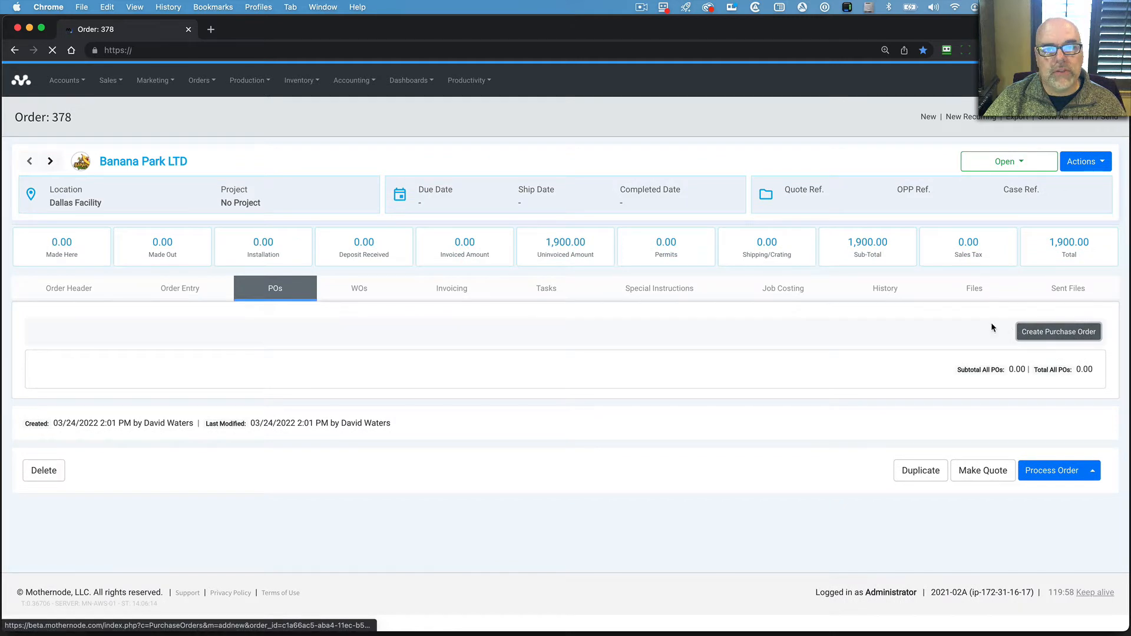
{"action": "left_click", "coordinate": [992, 328]}
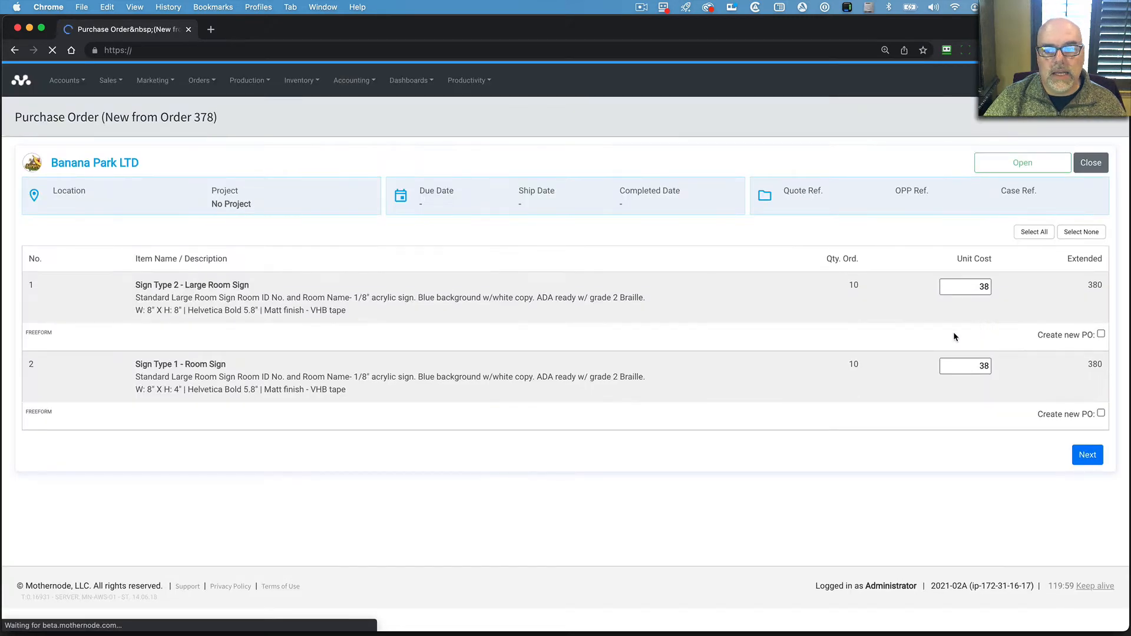
{"action": "left_click", "coordinate": [1100, 412]}
{"action": "left_click", "coordinate": [1101, 334]}
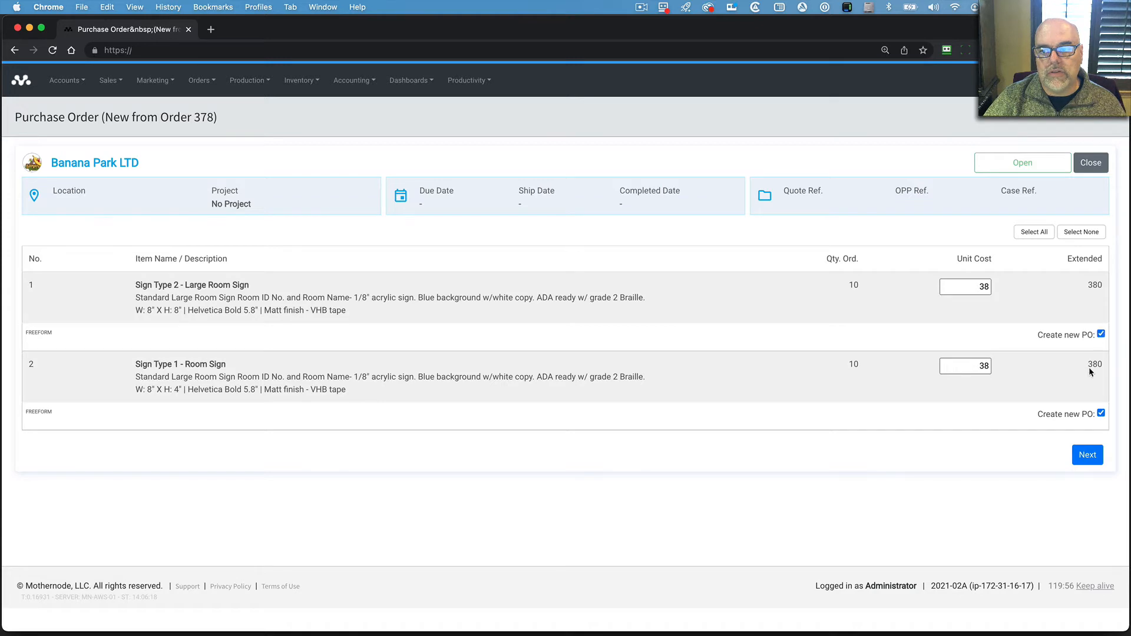
{"action": "left_click", "coordinate": [1087, 458]}
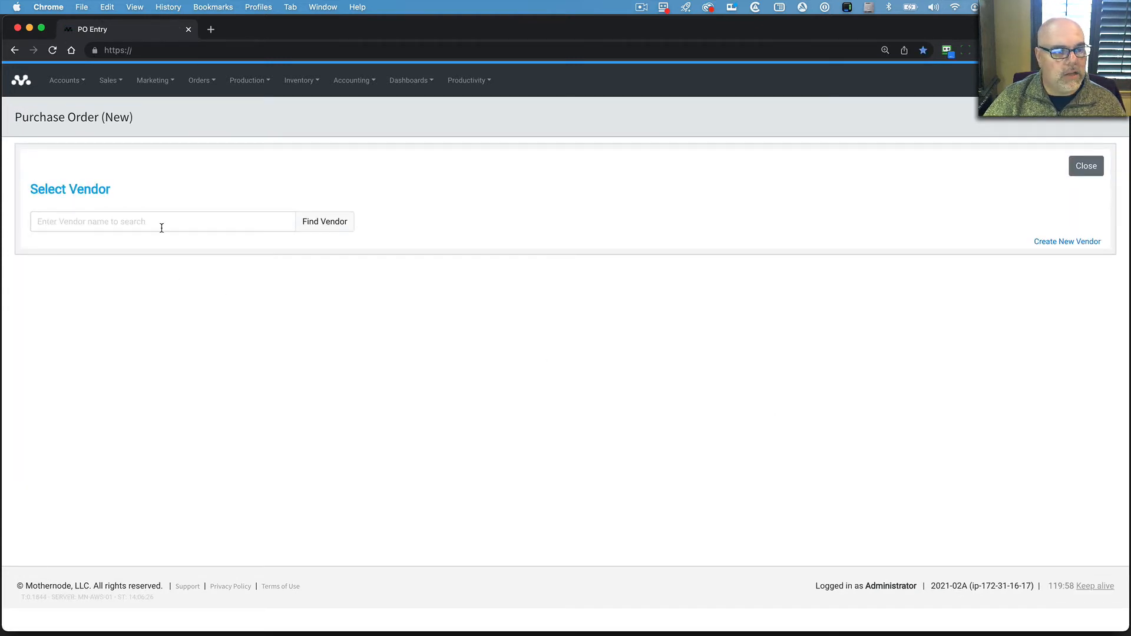
Find the vendor ACME Corp and create the purchase order to it.
{"action": "left_click", "coordinate": [162, 228]}
{"action": "type", "text": "acme"}
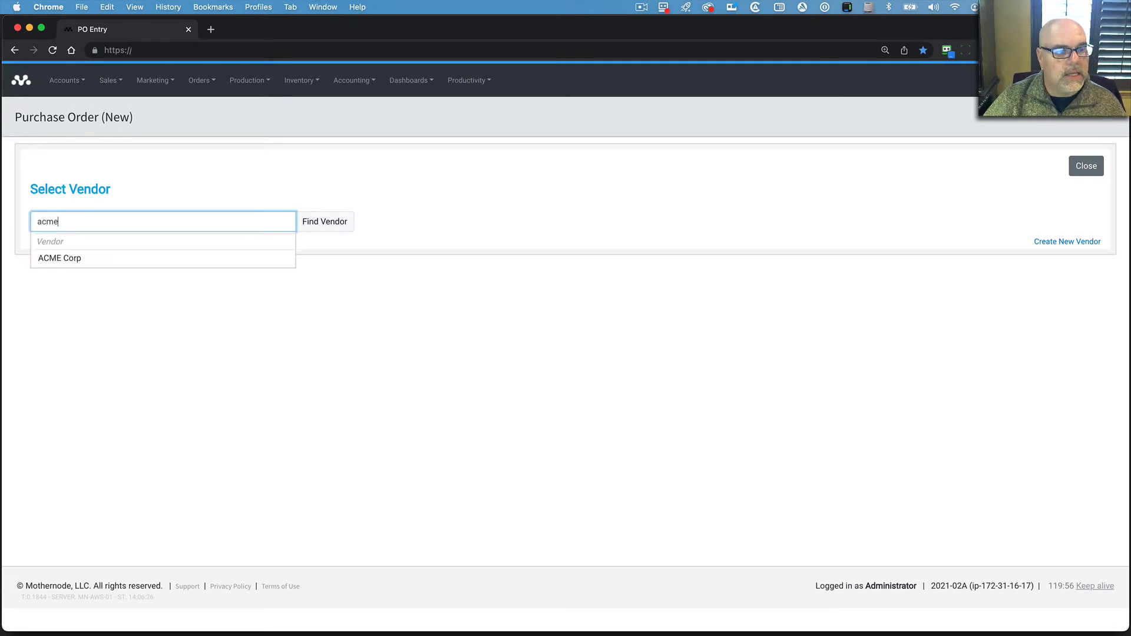
{"action": "left_click", "coordinate": [90, 261]}
{"action": "left_click", "coordinate": [347, 223]}
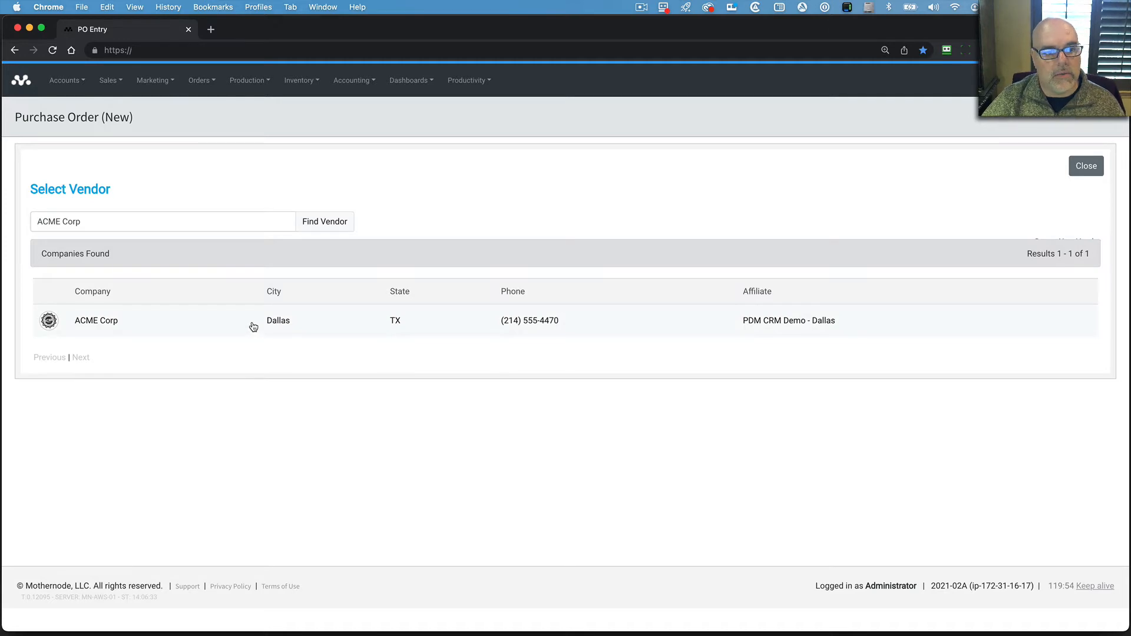
{"action": "left_click", "coordinate": [168, 324]}
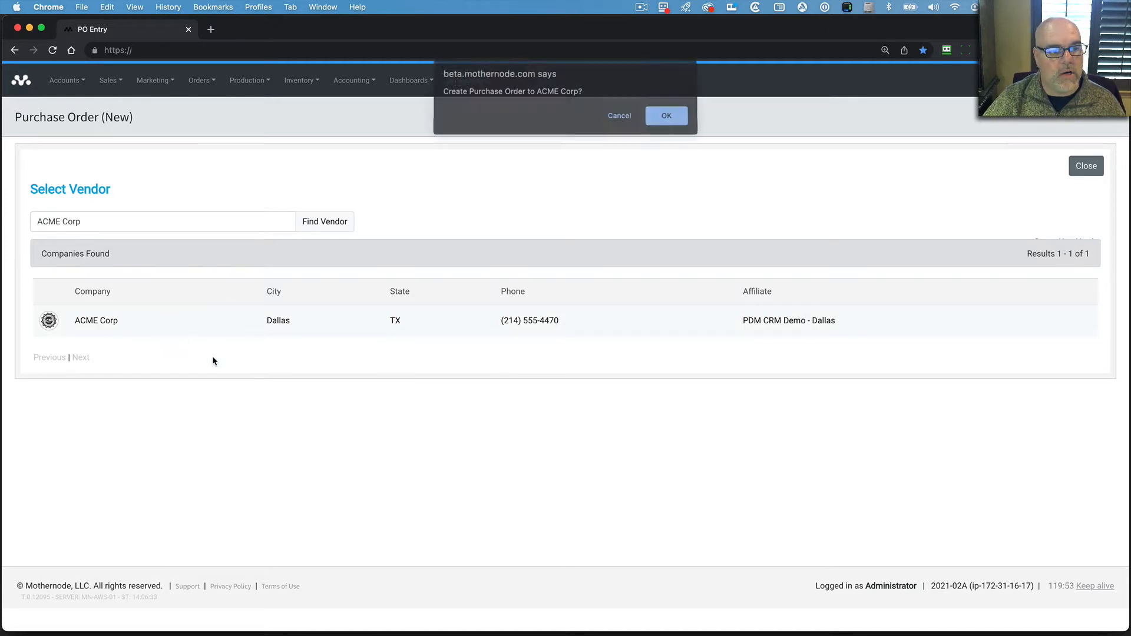
{"action": "left_click", "coordinate": [671, 126]}
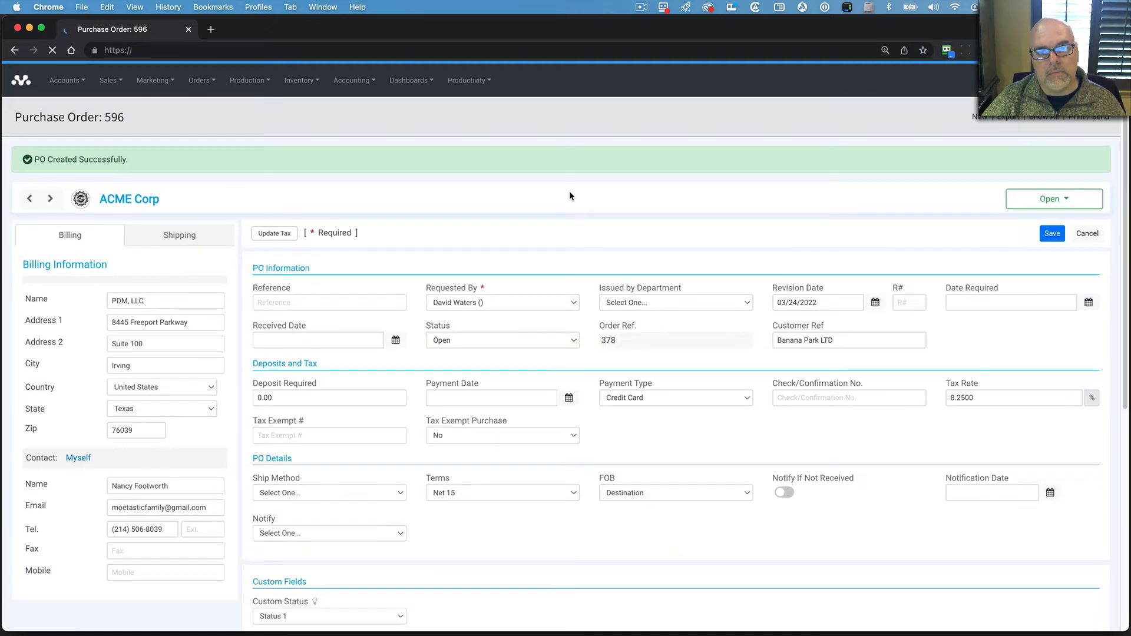
Set the purchase order's reference to Demo and save its header.
{"action": "left_click", "coordinate": [391, 302]}
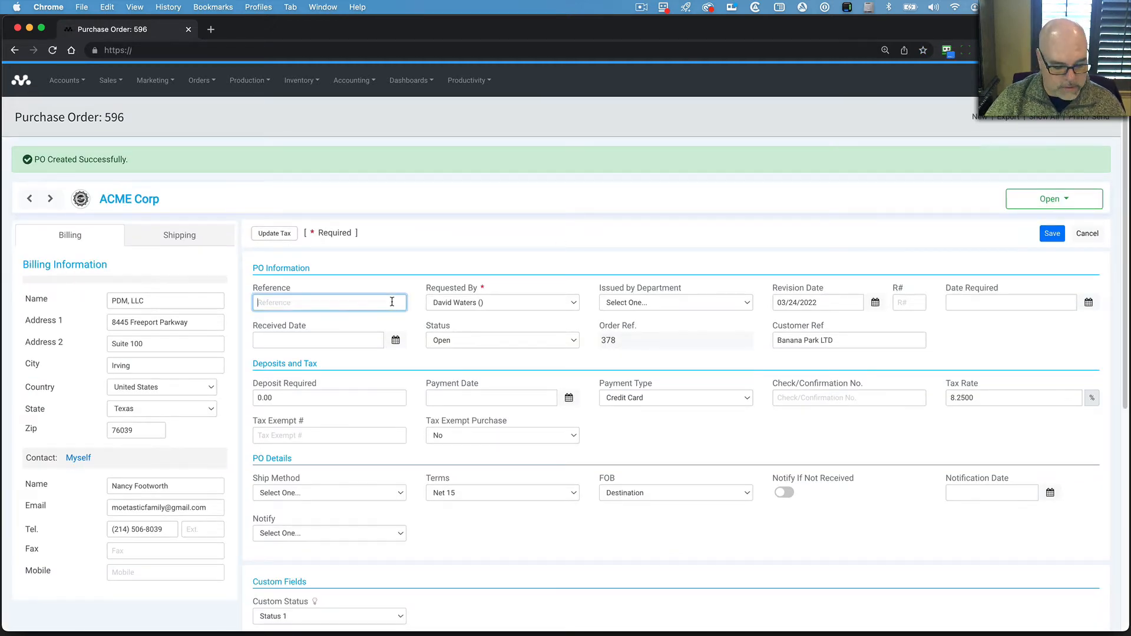
{"action": "type", "text": "Demo"}
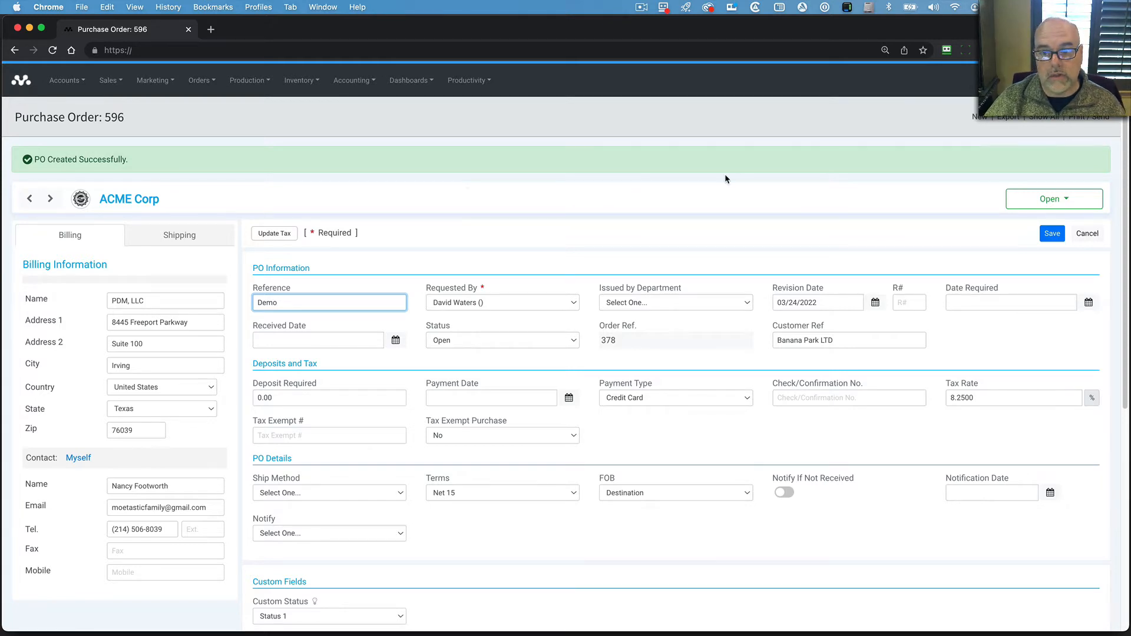
{"action": "left_click", "coordinate": [1054, 241]}
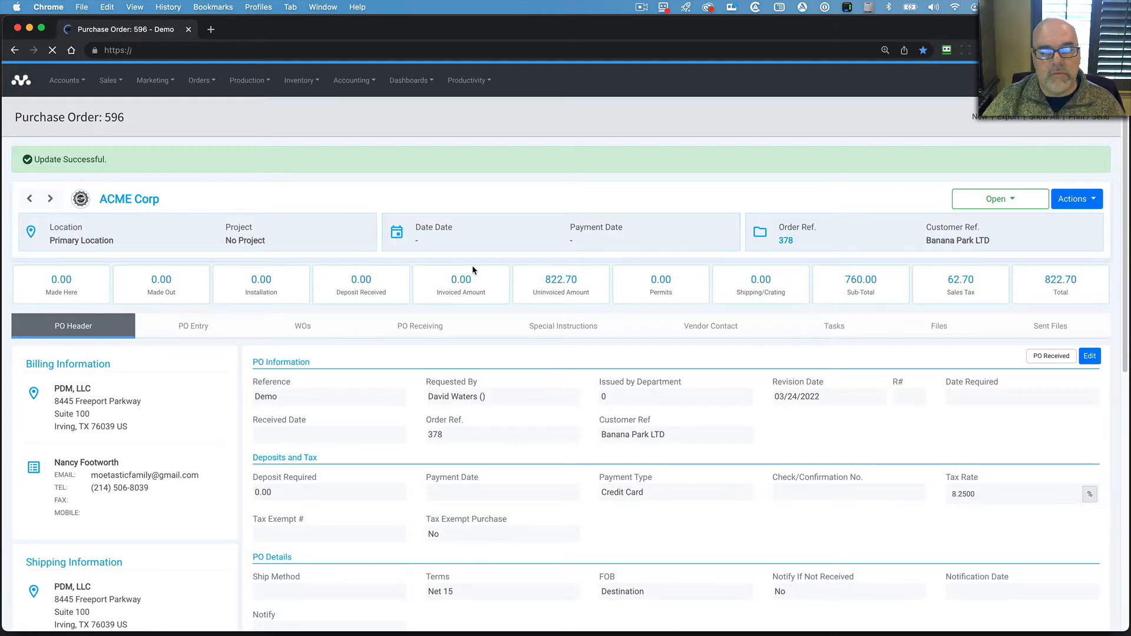
Review the sign items, quantities and prices in the purchase order's entries.
{"action": "left_click", "coordinate": [193, 332]}
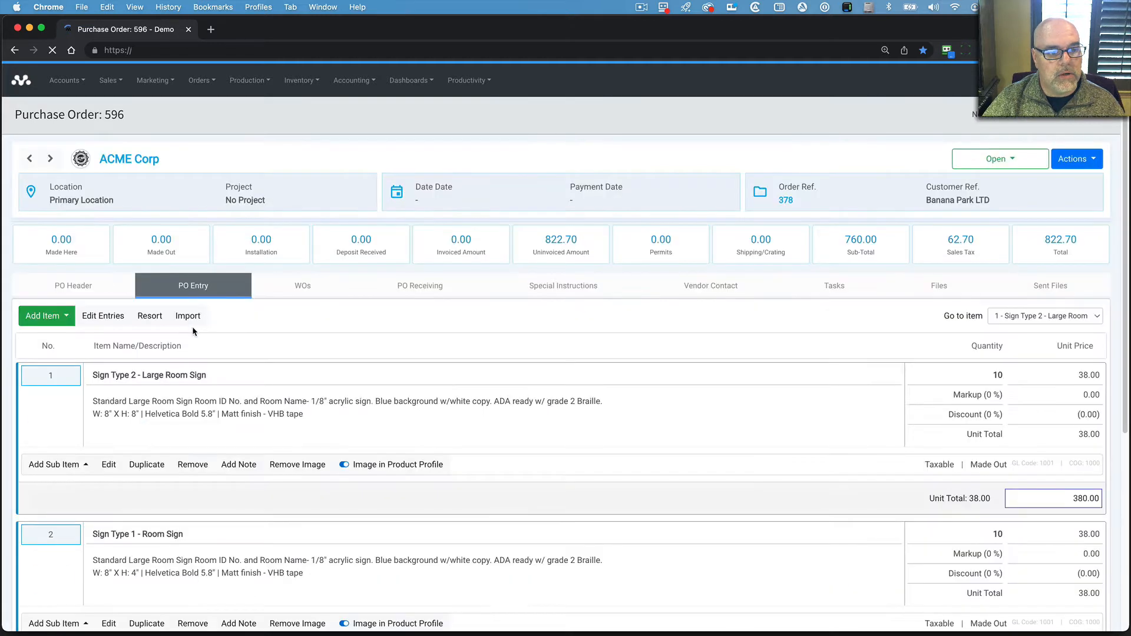
{"action": "scroll", "coordinate": [203, 331], "scroll_direction": "down", "scroll_amount": 2}
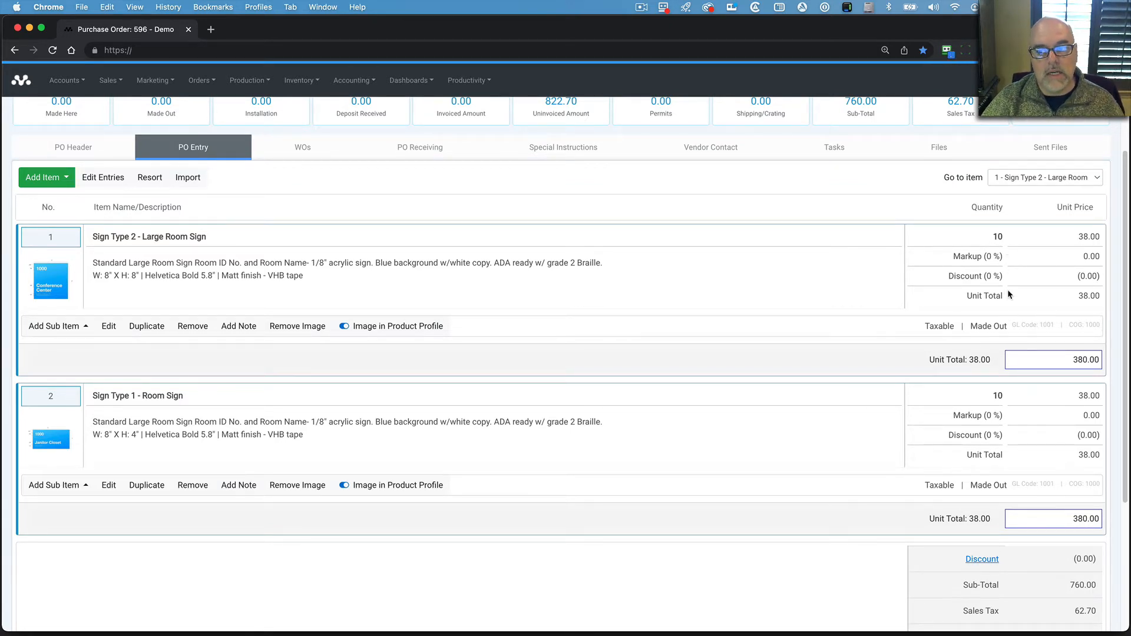
{"action": "scroll", "coordinate": [992, 505], "scroll_direction": "up", "scroll_amount": 3}
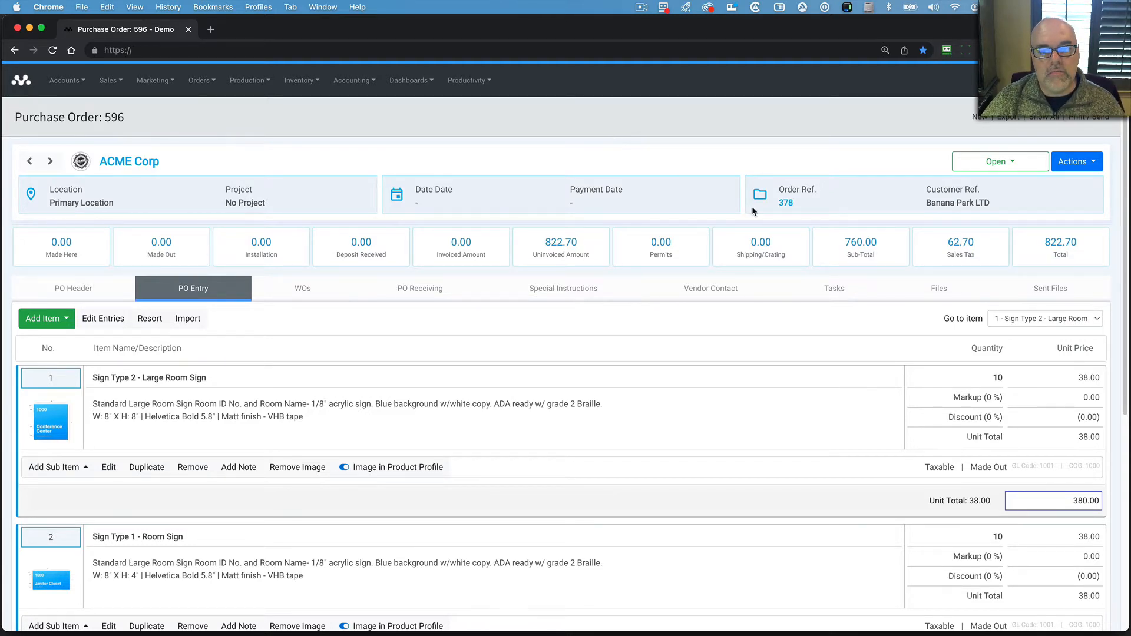
Open the referenced Banana Park LTD order in a separate tab and process it.
{"action": "right_click", "coordinate": [793, 202]}
{"action": "left_click", "coordinate": [798, 207]}
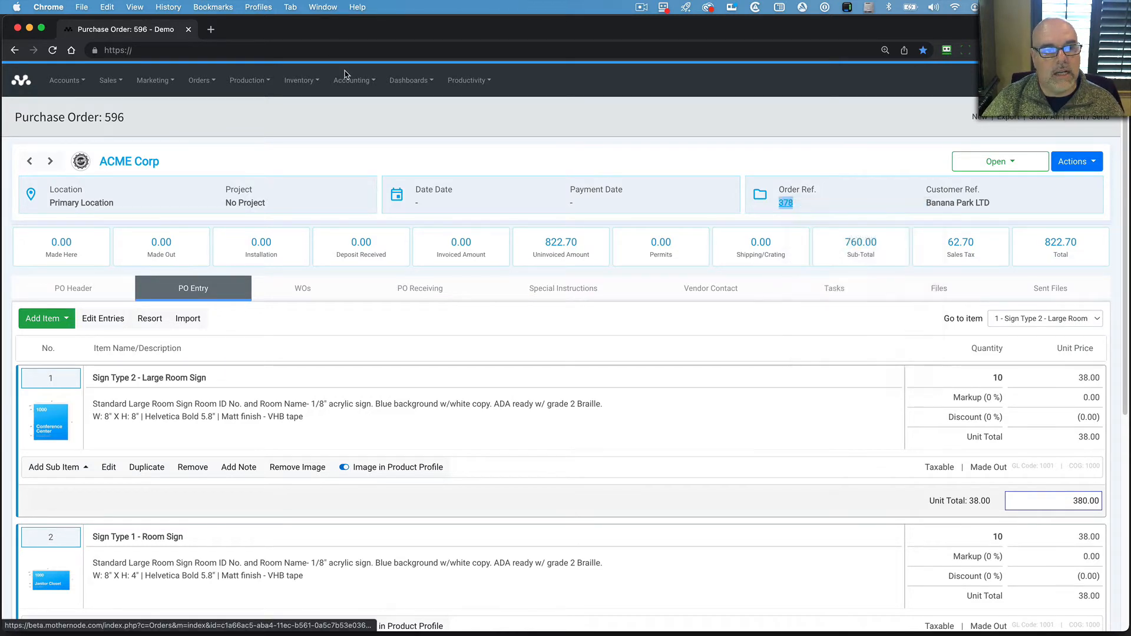
{"action": "left_click", "coordinate": [240, 33]}
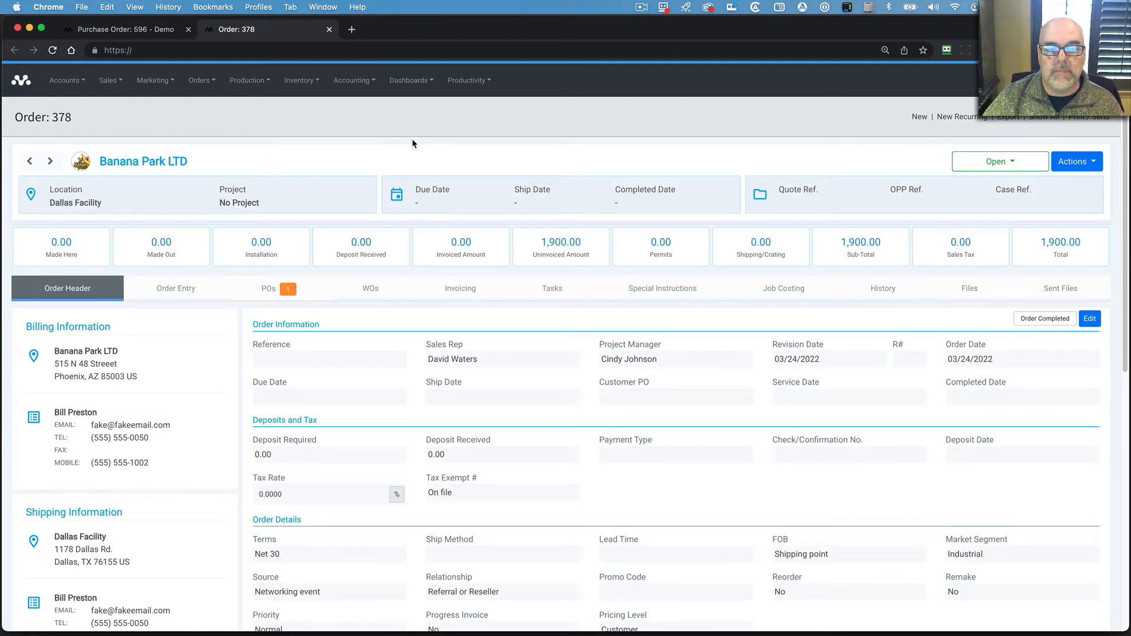
{"action": "scroll", "coordinate": [409, 144], "scroll_direction": "down", "scroll_amount": 10}
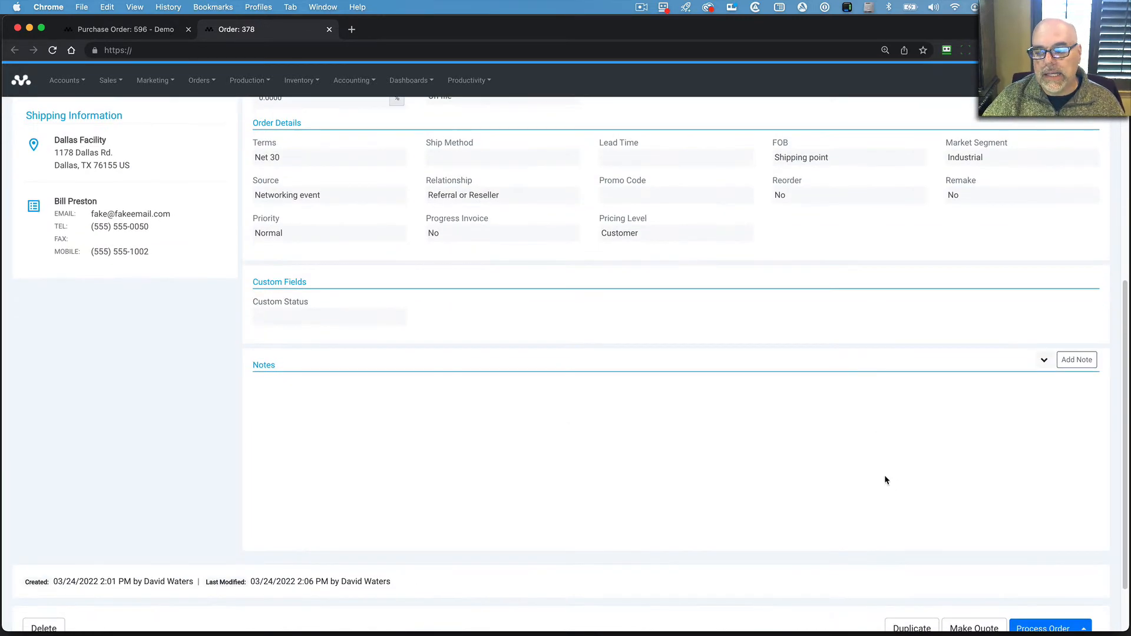
{"action": "left_click", "coordinate": [1038, 555]}
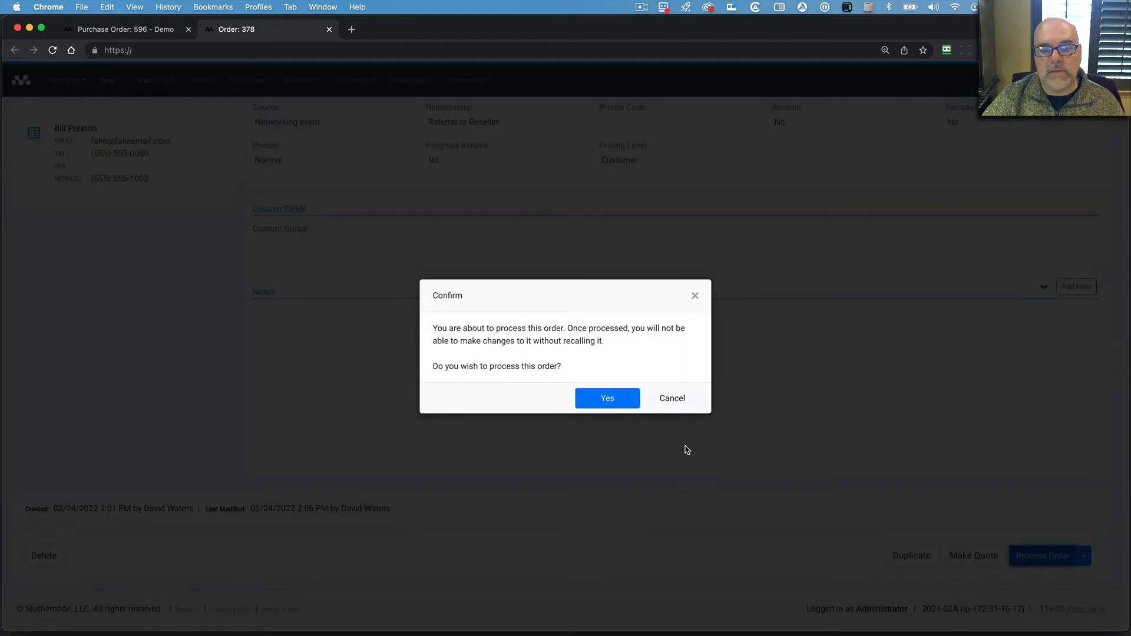
{"action": "left_click", "coordinate": [594, 402]}
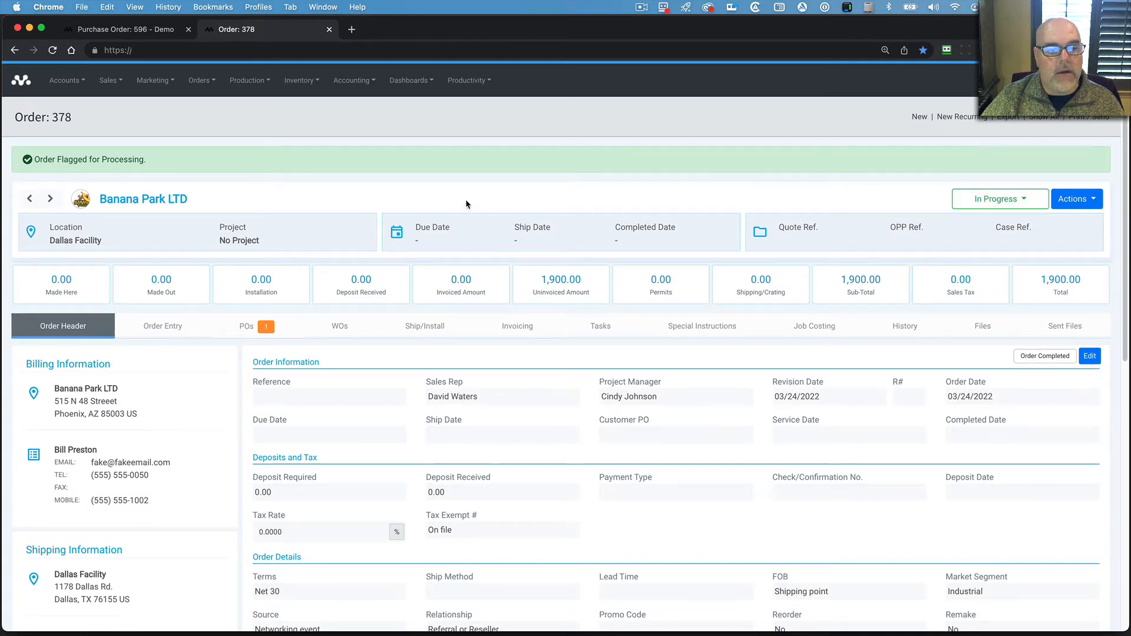
Check the processed order's shipping and installation status and its linked purchase orders.
{"action": "left_click", "coordinate": [425, 335]}
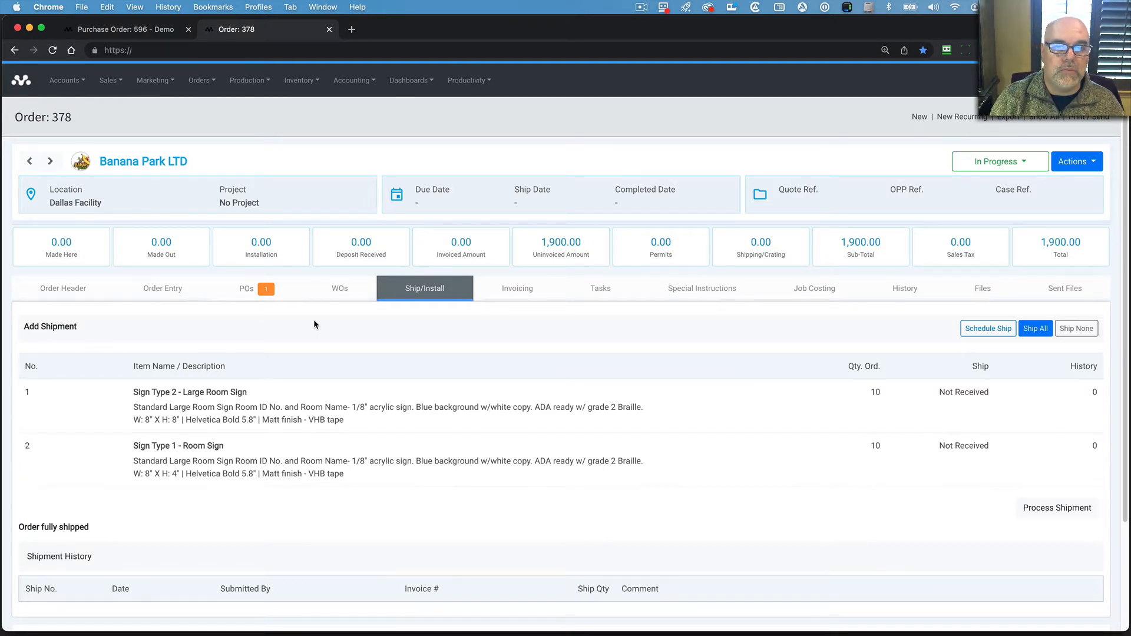
{"action": "left_click", "coordinate": [241, 294]}
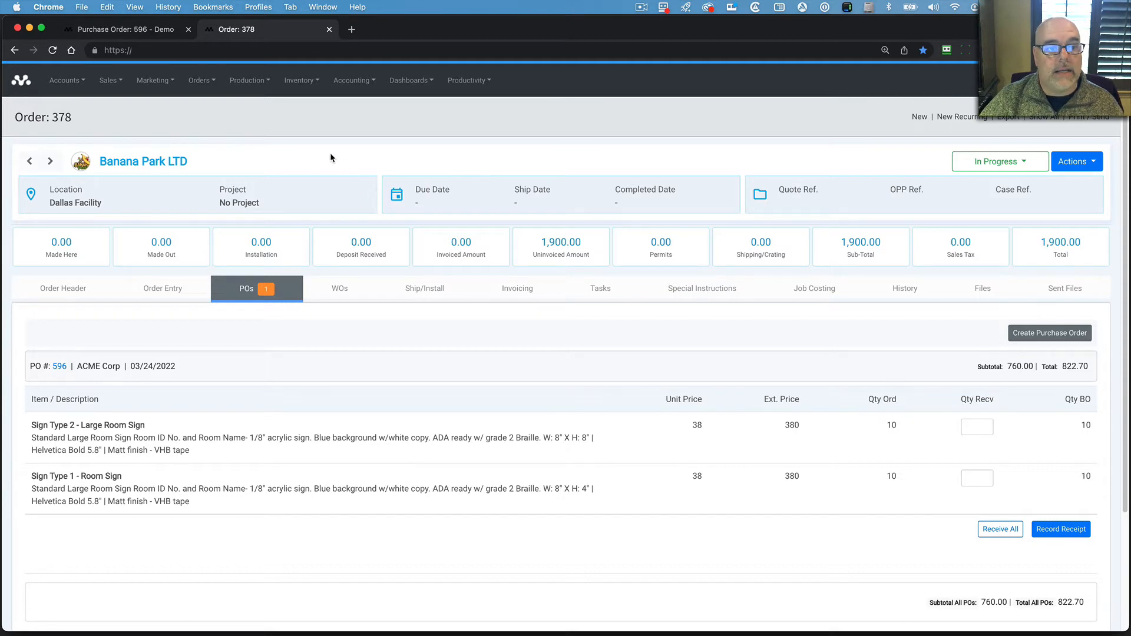
Open the list of purchase orders ready for receiving and inspect the receiving form for the ACME Corp order referenced Demo.
{"action": "left_click", "coordinate": [248, 81]}
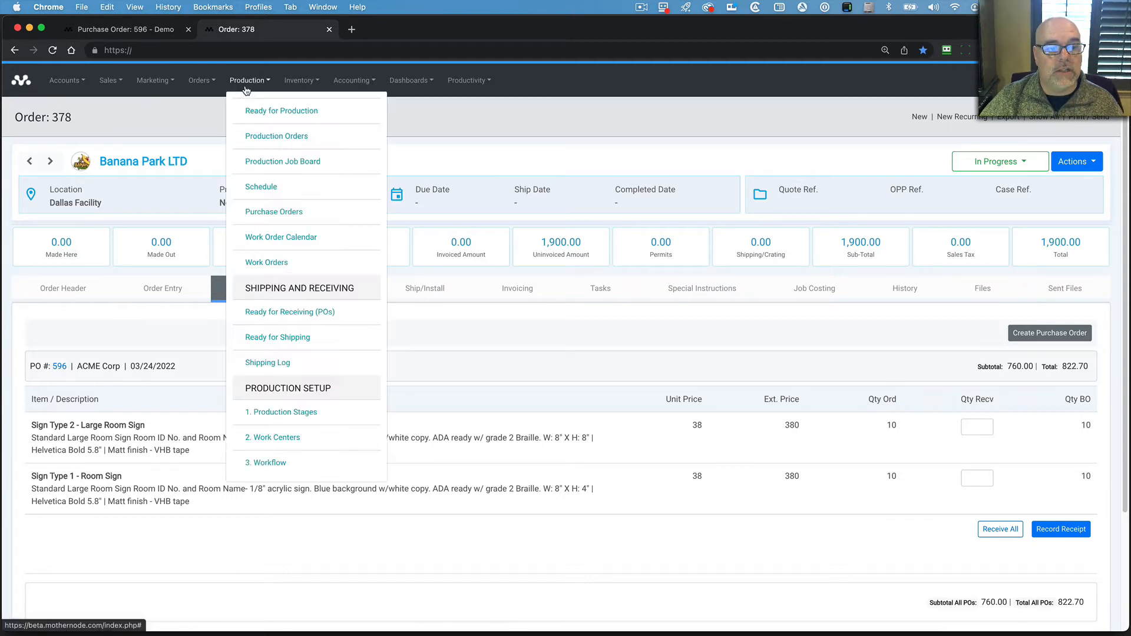
{"action": "left_click", "coordinate": [282, 313]}
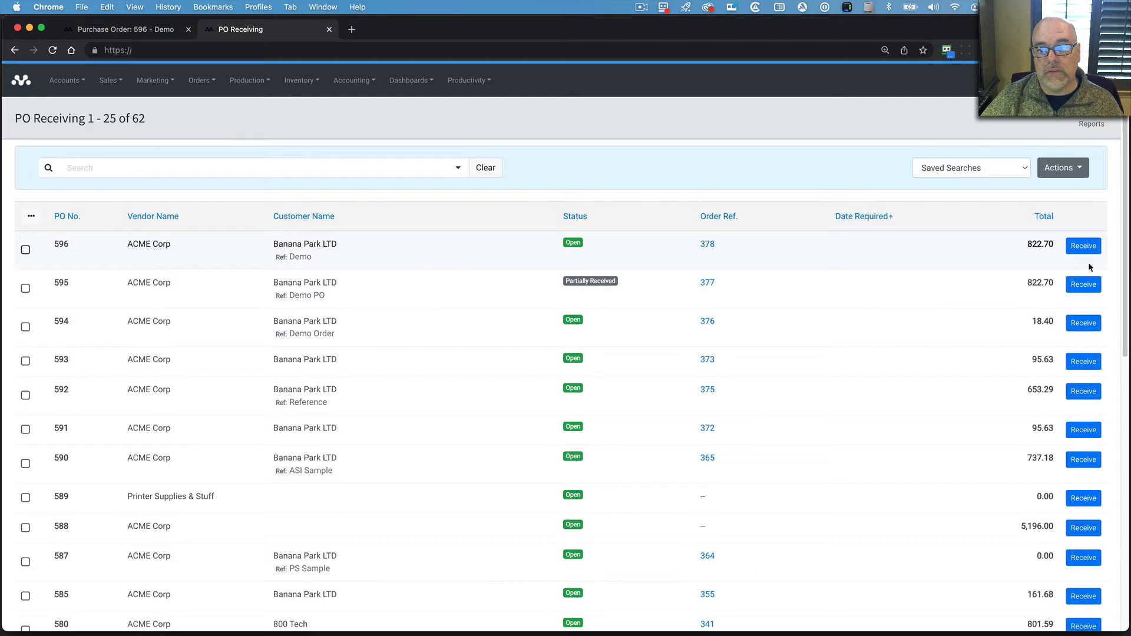
{"action": "left_click", "coordinate": [1072, 246]}
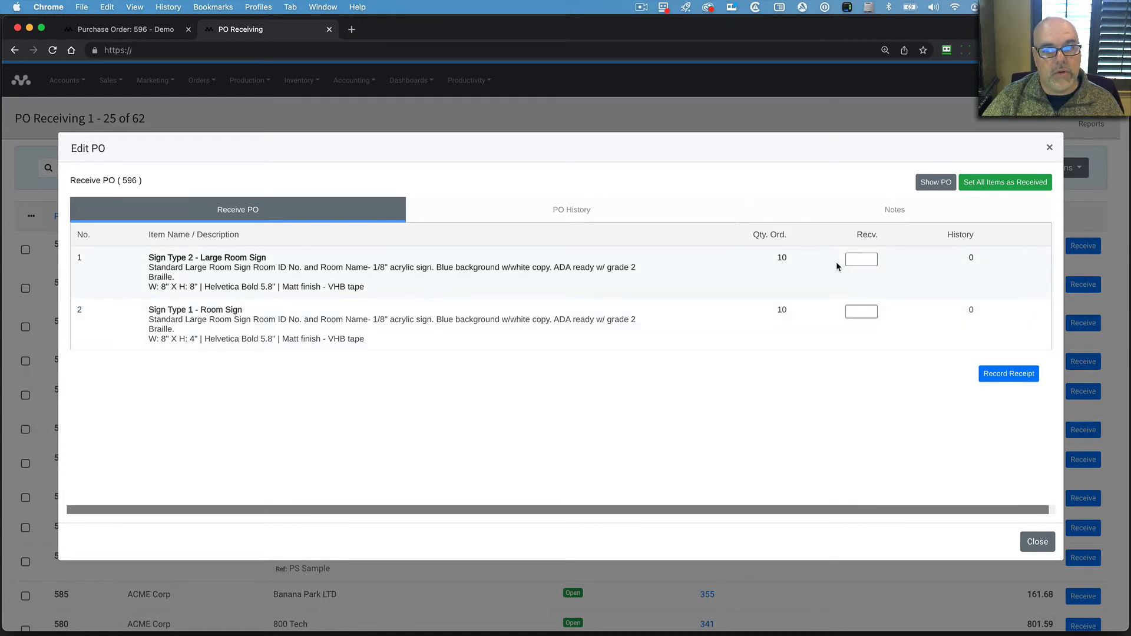
{"action": "left_click", "coordinate": [1048, 147]}
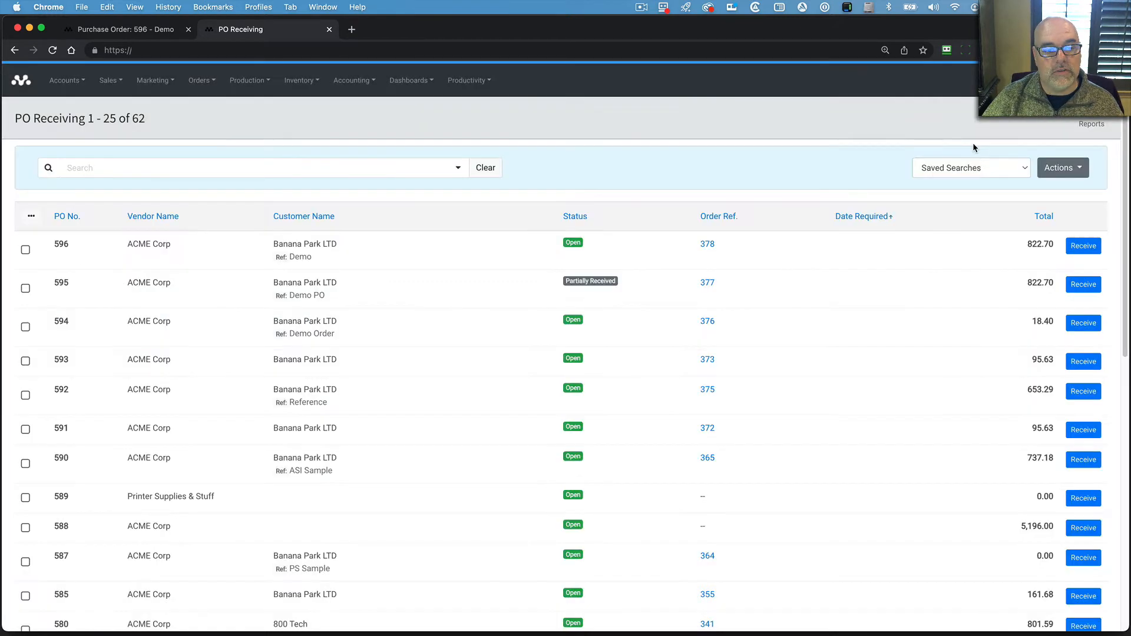
Record receipt of 10 Sign Type 2 - Large Room Sign items on the ACME Corp purchase order.
{"action": "left_click", "coordinate": [176, 35]}
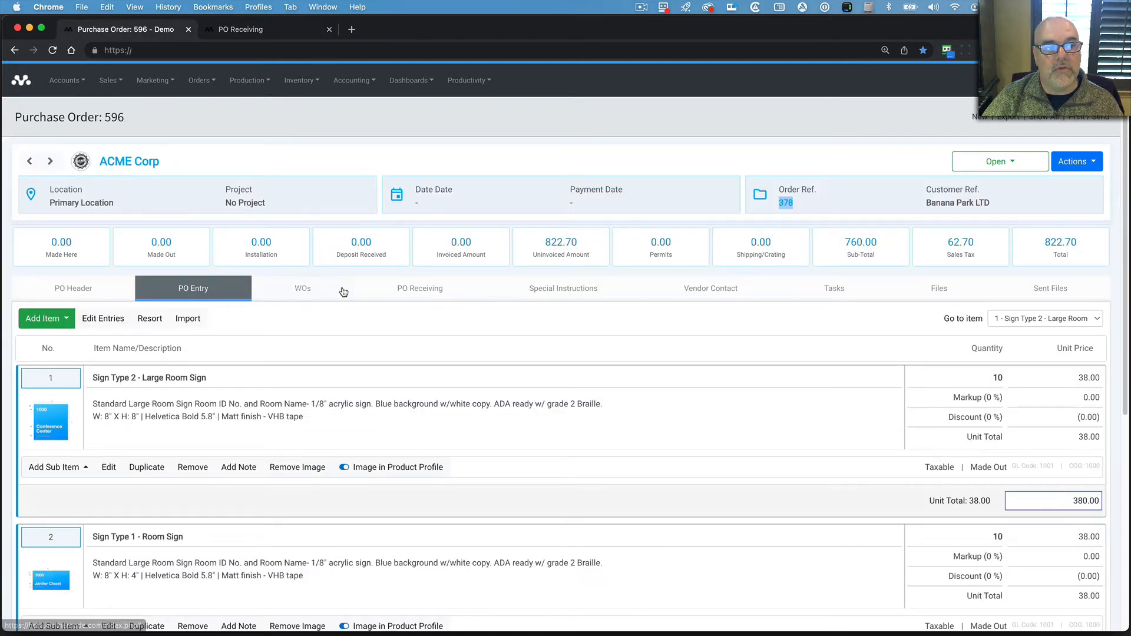
{"action": "left_click", "coordinate": [427, 295]}
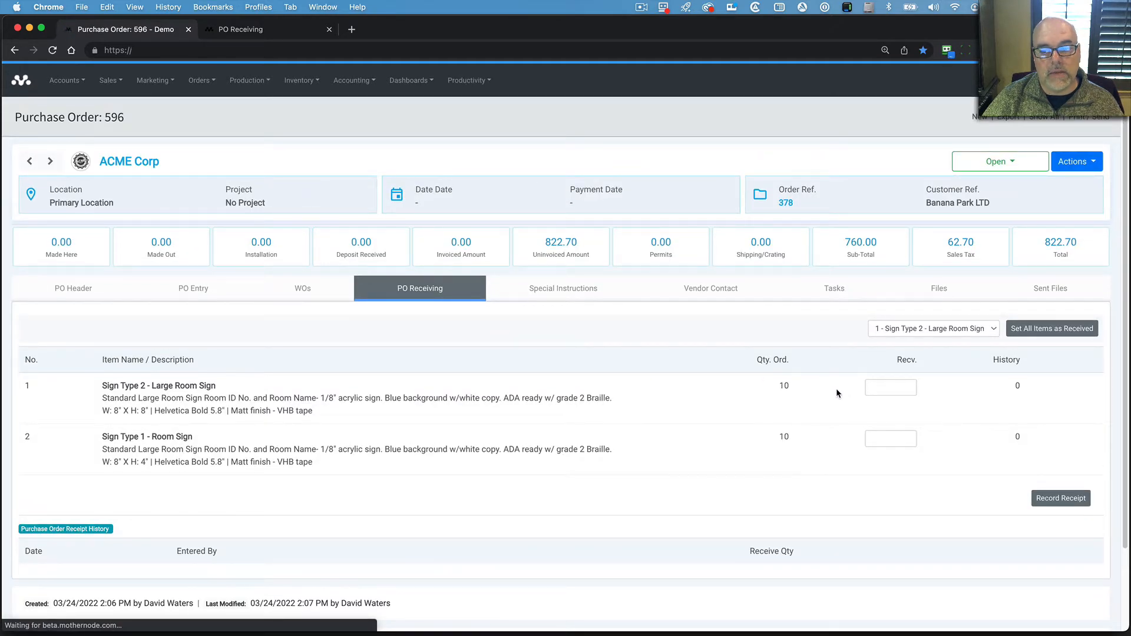
{"action": "left_click", "coordinate": [888, 388]}
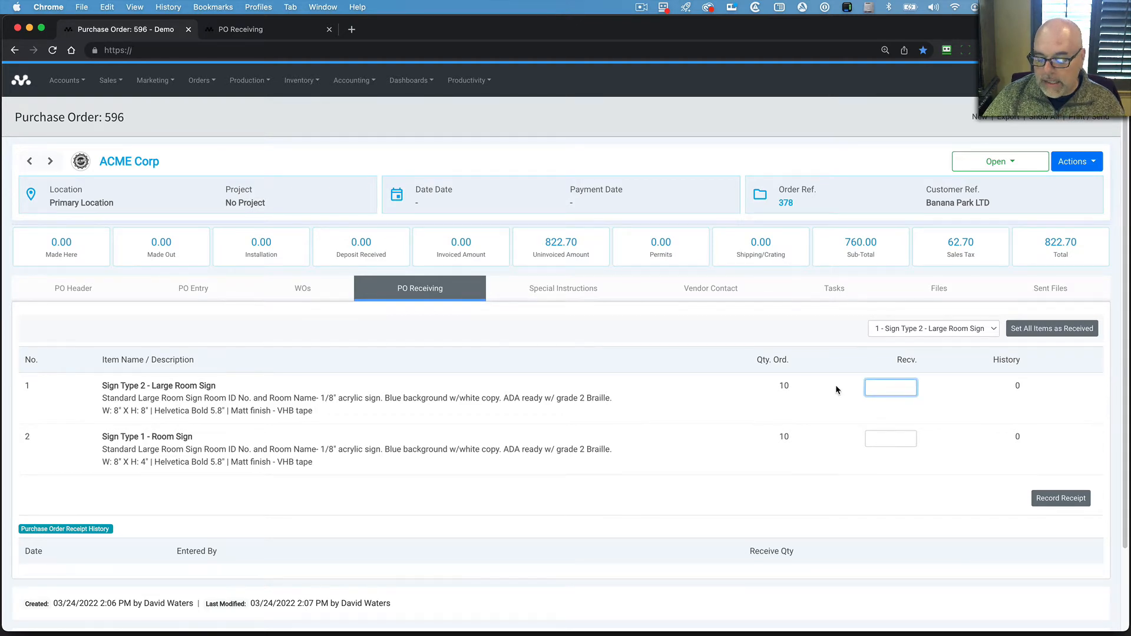
{"action": "type", "text": "10"}
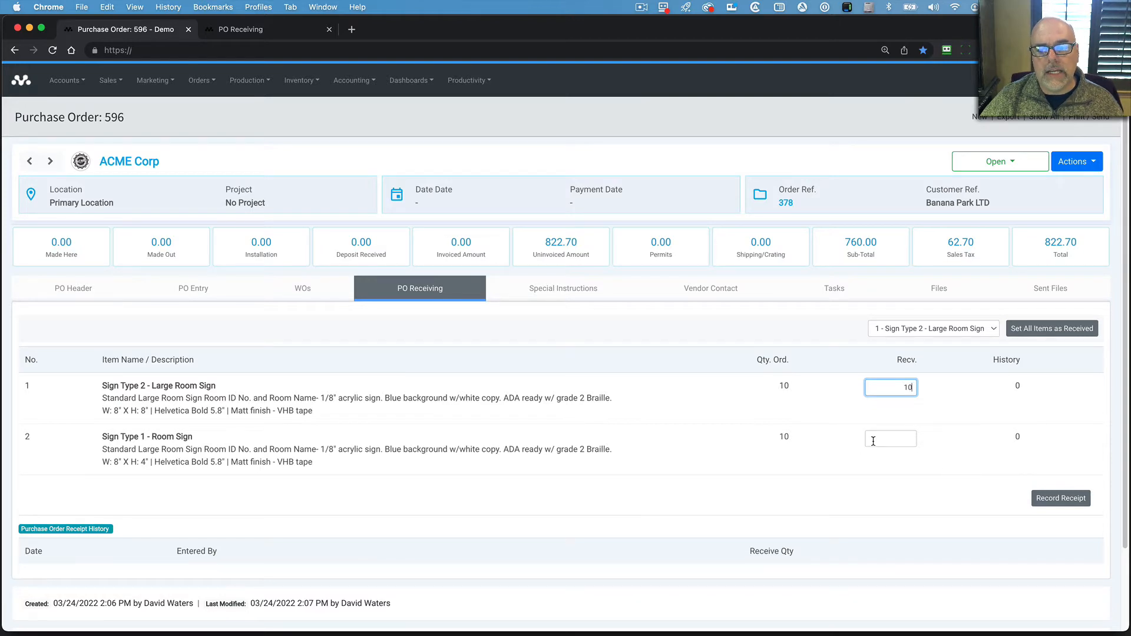
{"action": "left_click", "coordinate": [1054, 499]}
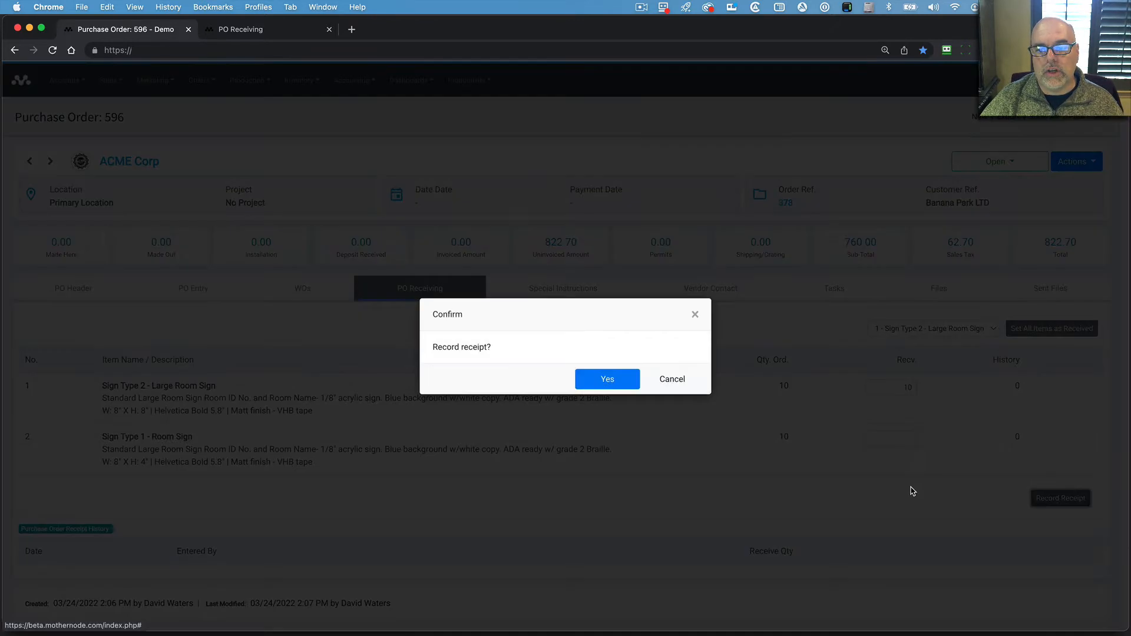
{"action": "left_click", "coordinate": [621, 378]}
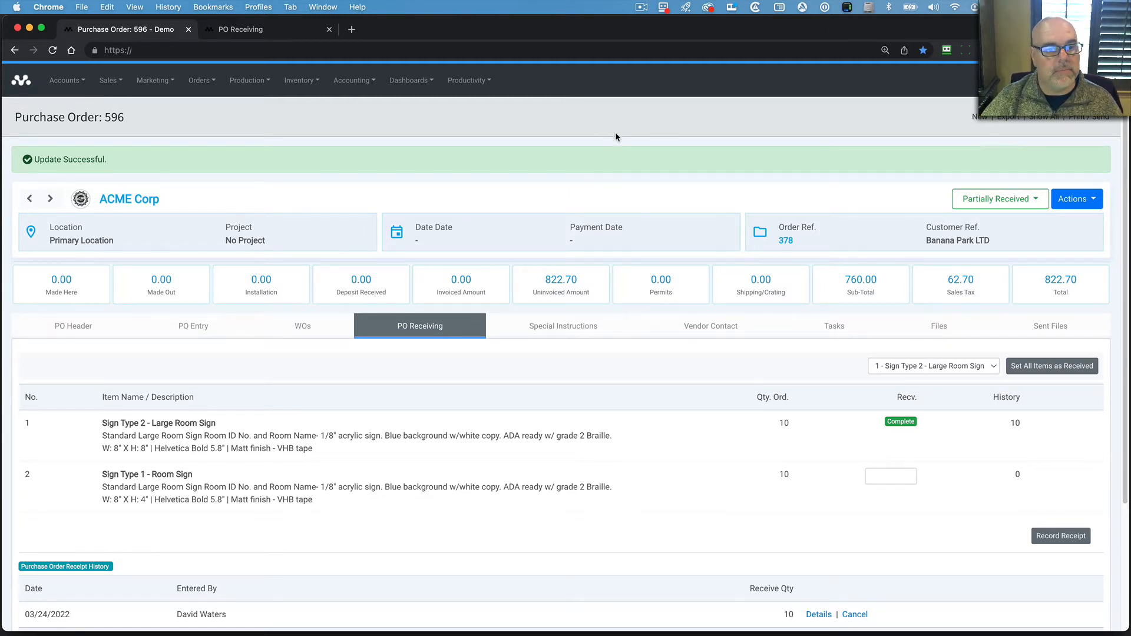
Open the most recent Banana Park LTD order from the recently viewed records and check the received quantities on its linked purchase order.
{"action": "left_click", "coordinate": [256, 33]}
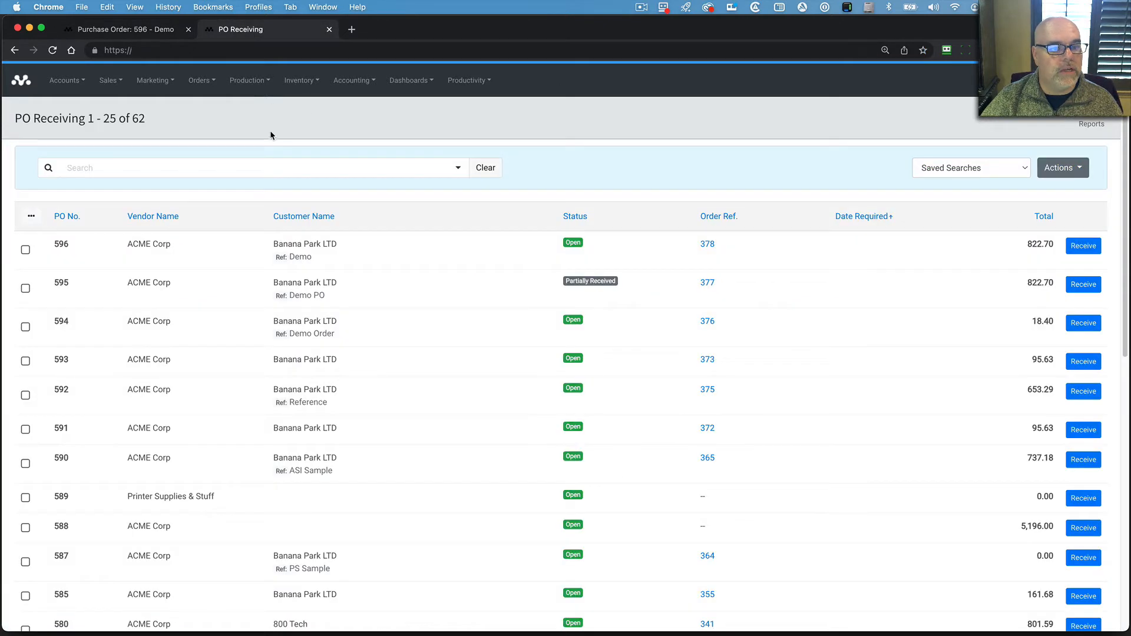
{"action": "left_click", "coordinate": [1050, 80]}
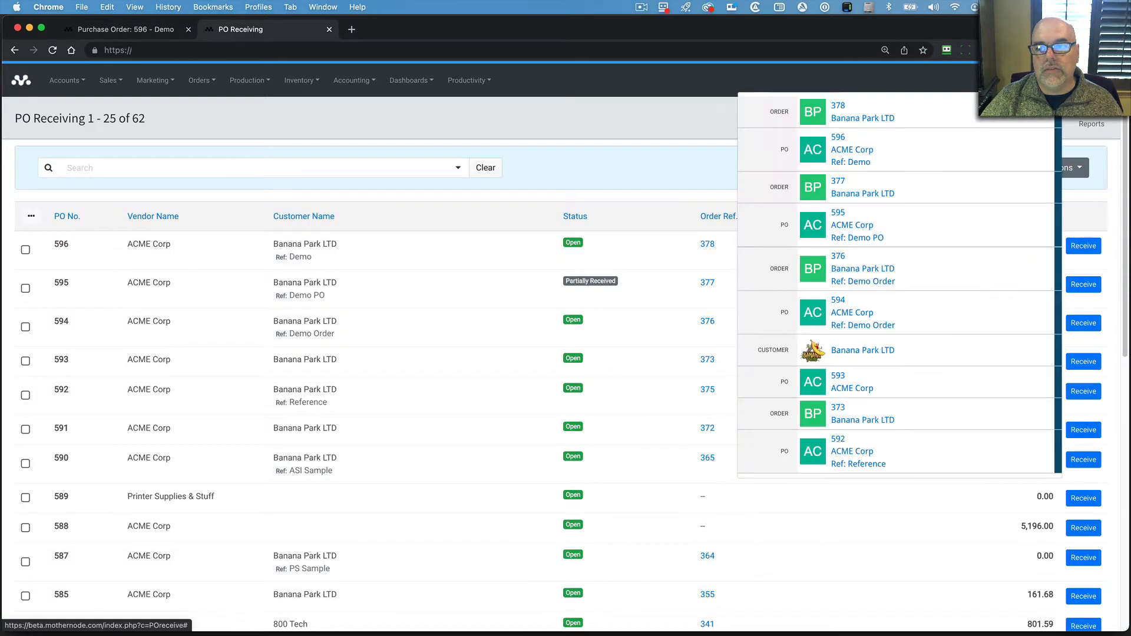
{"action": "left_click", "coordinate": [841, 119]}
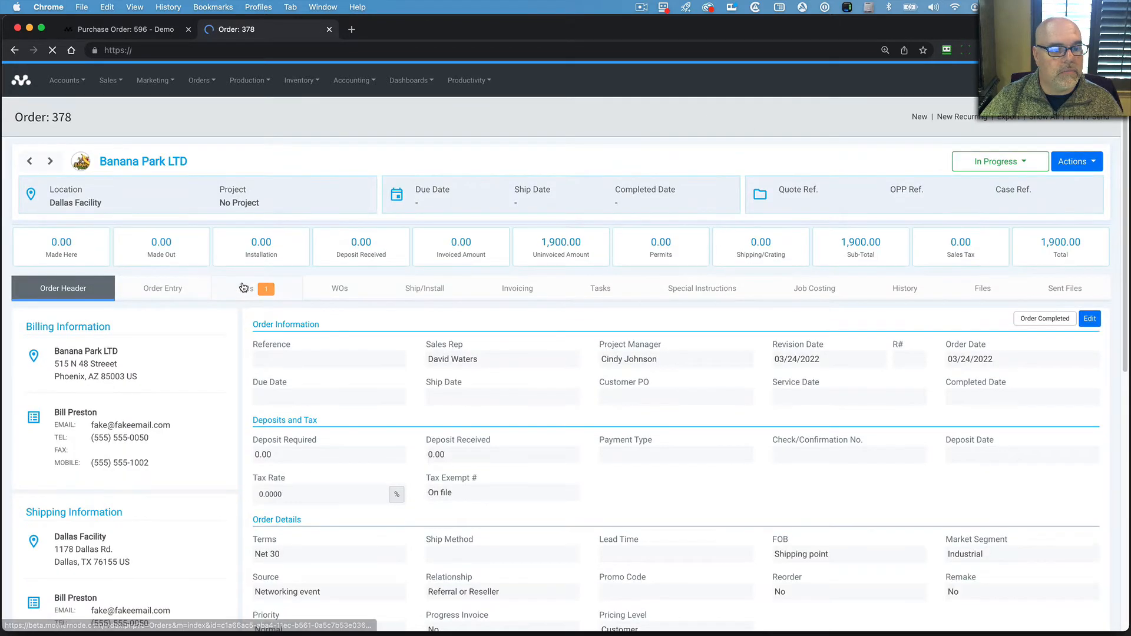
{"action": "left_click", "coordinate": [245, 289]}
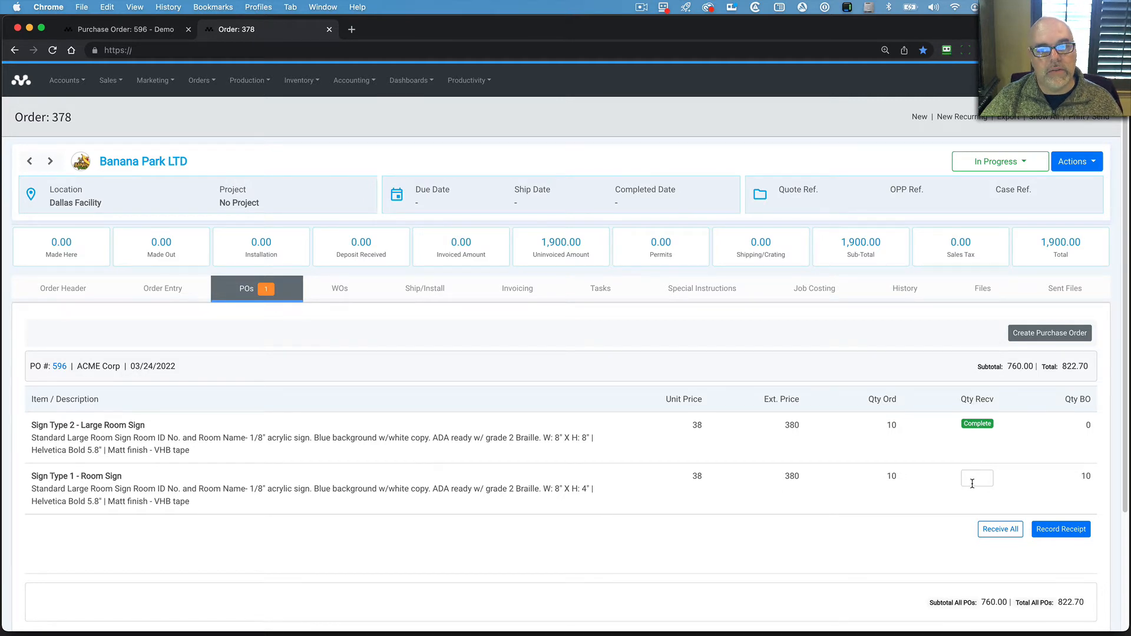
Create a shipment of 10 Sign Type 2 - Large Room Sign items for the Banana Park LTD order.
{"action": "left_click", "coordinate": [406, 287]}
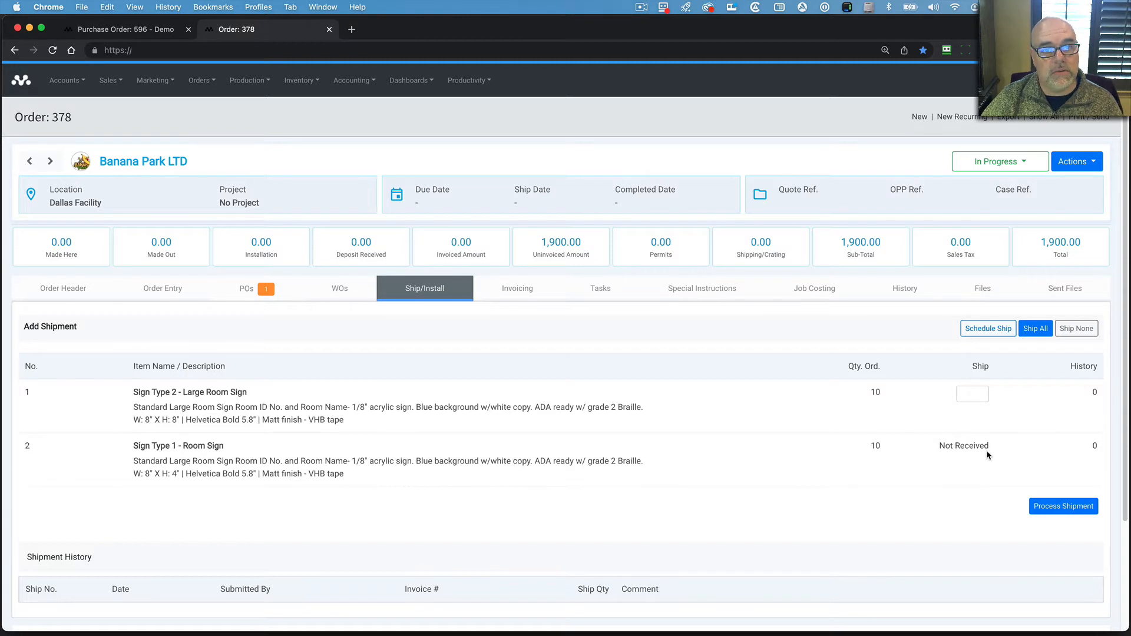
{"action": "left_click", "coordinate": [973, 394]}
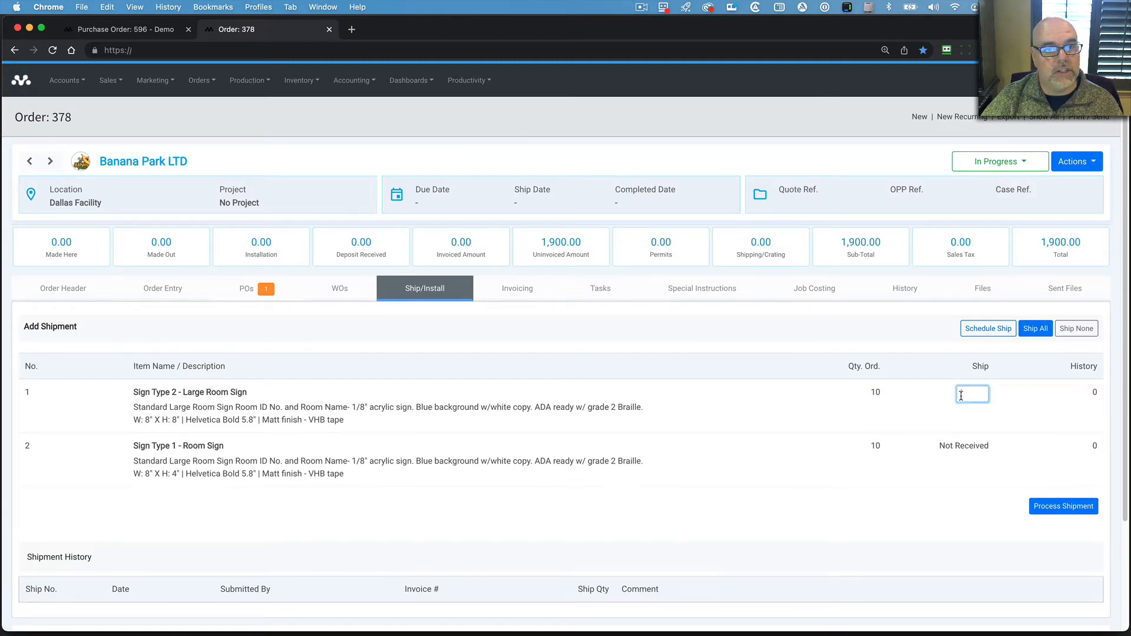
{"action": "type", "text": "10"}
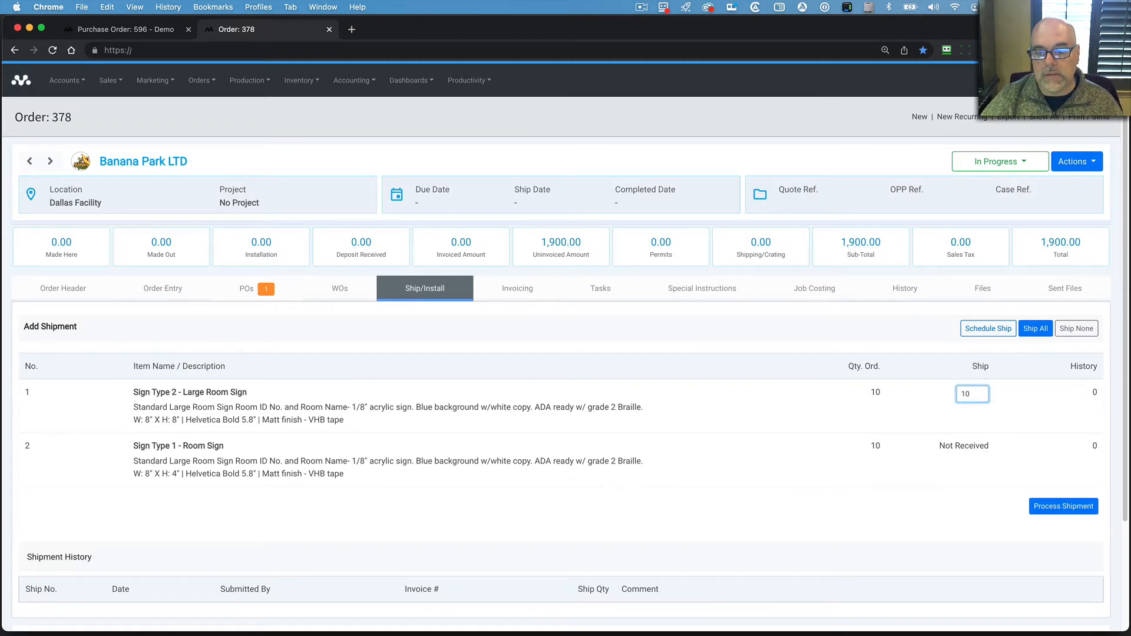
{"action": "left_click", "coordinate": [1044, 508]}
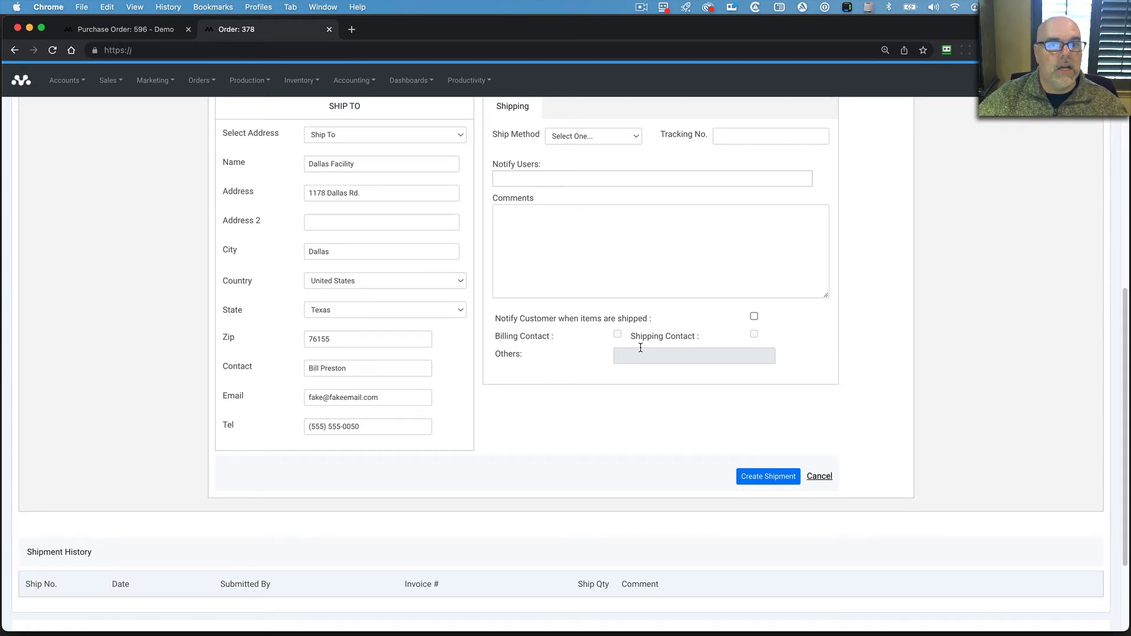
{"action": "left_click", "coordinate": [766, 479]}
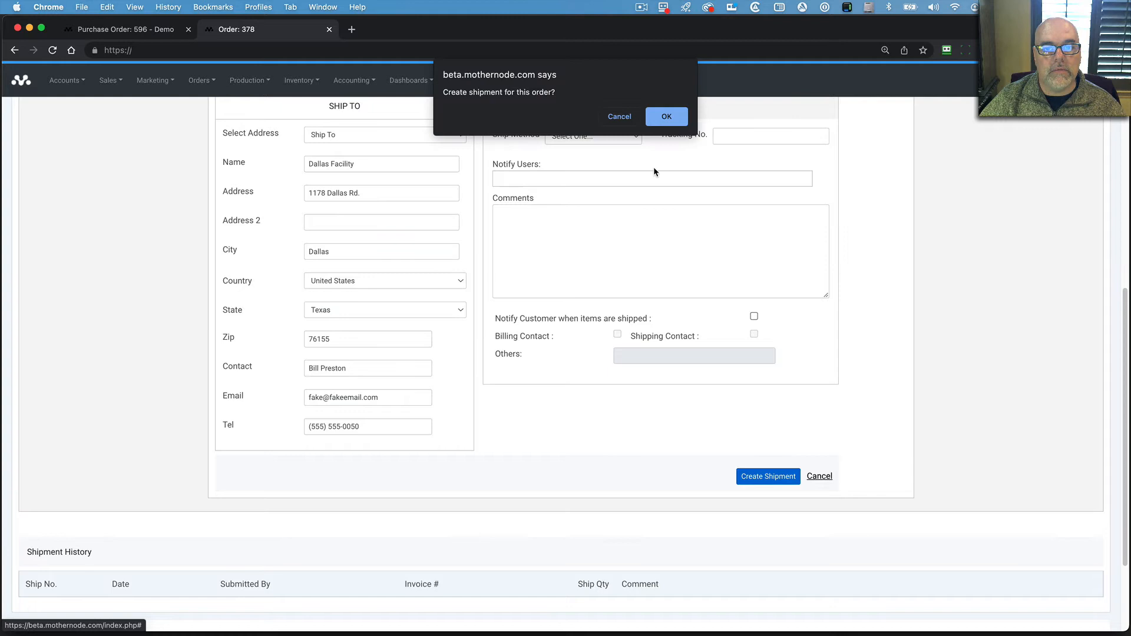
{"action": "left_click", "coordinate": [666, 116]}
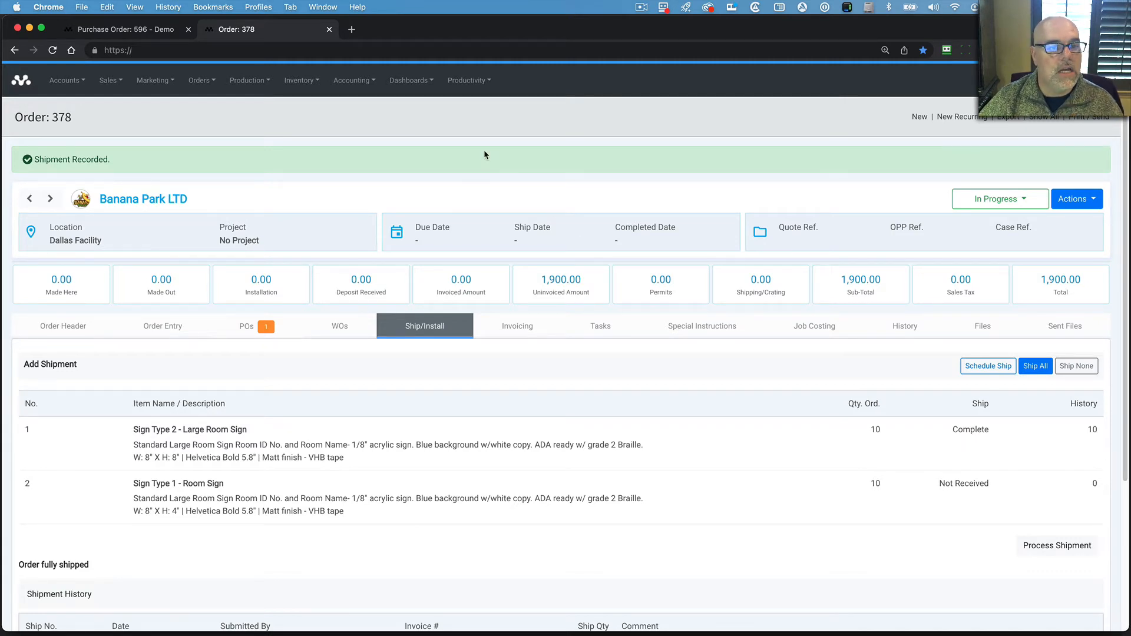
Open the list of orders ready for invoice and select the Banana Park LTD shipment marked Partial Invoice.
{"action": "left_click", "coordinate": [351, 81]}
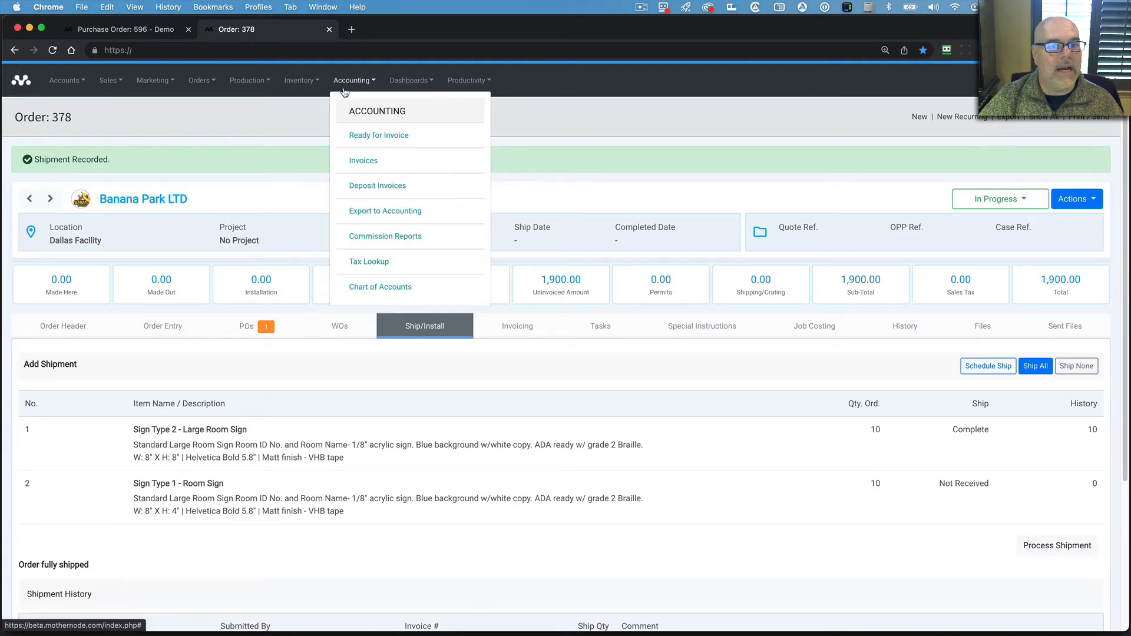
{"action": "left_click", "coordinate": [350, 142]}
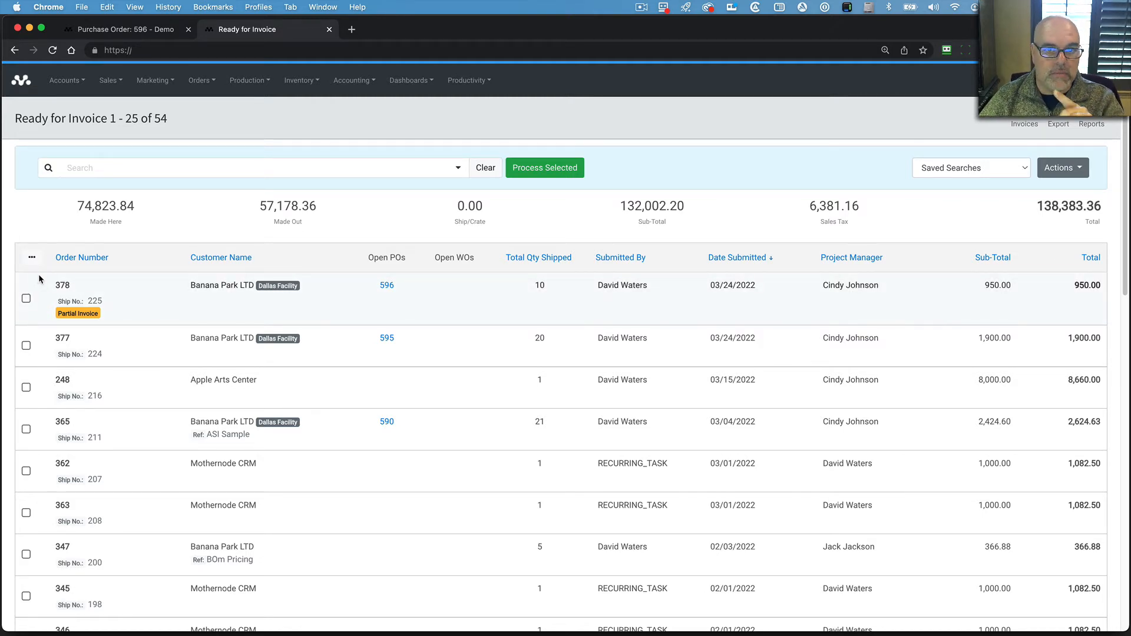
{"action": "left_click", "coordinate": [26, 299]}
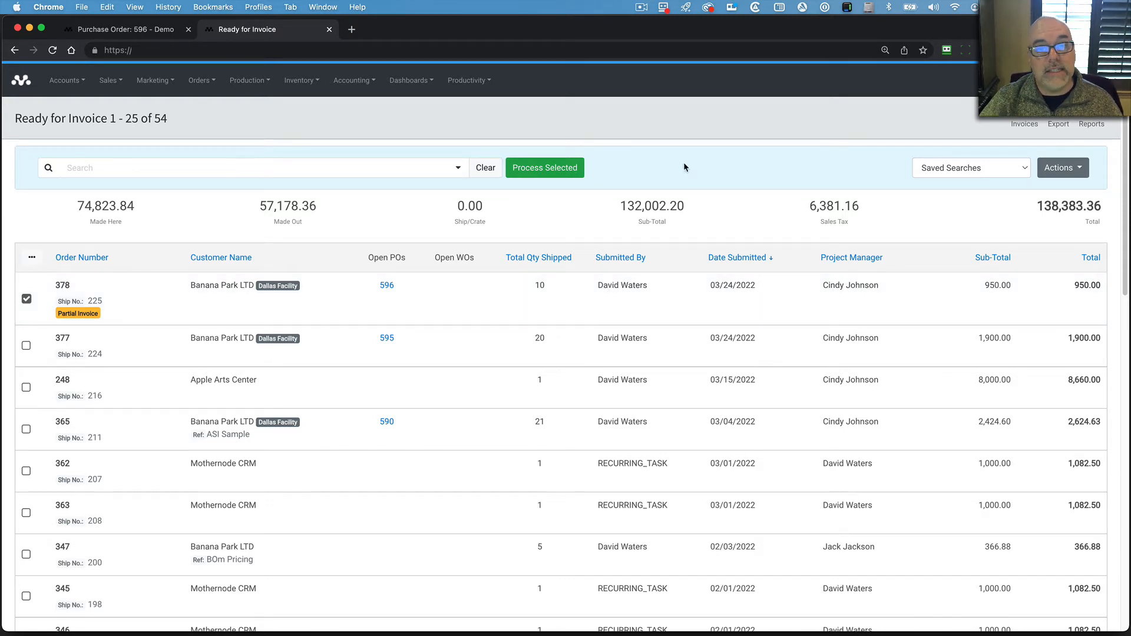
Return to the ACME Corp purchase order and record receipt of 10 Sign Type 1 - Room Sign items.
{"action": "left_click", "coordinate": [127, 29]}
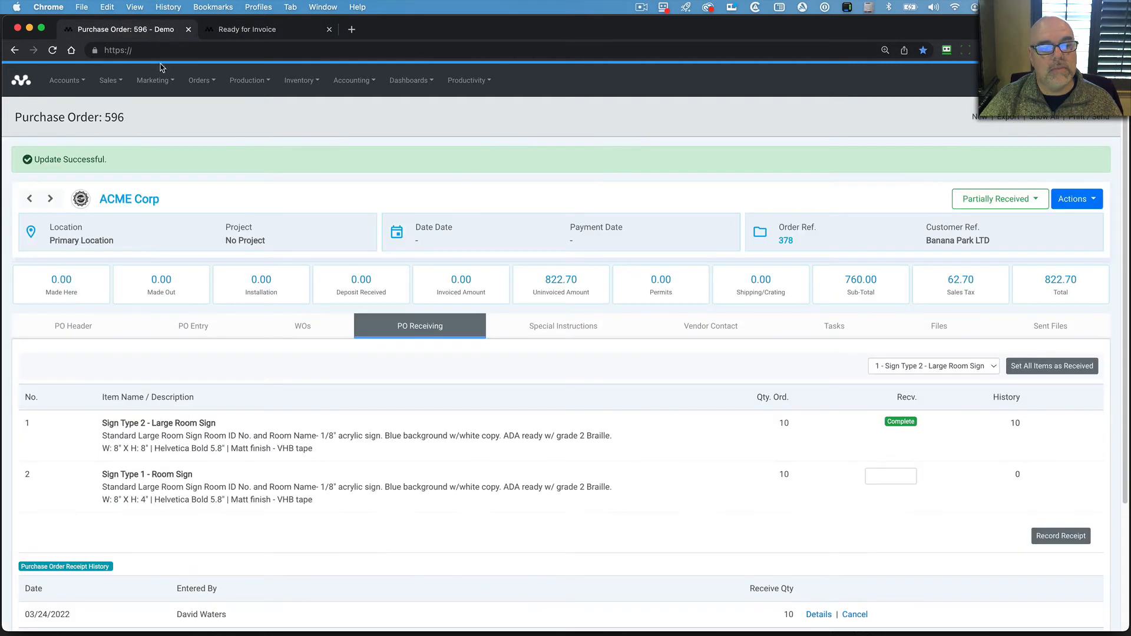
{"action": "left_click", "coordinate": [886, 477]}
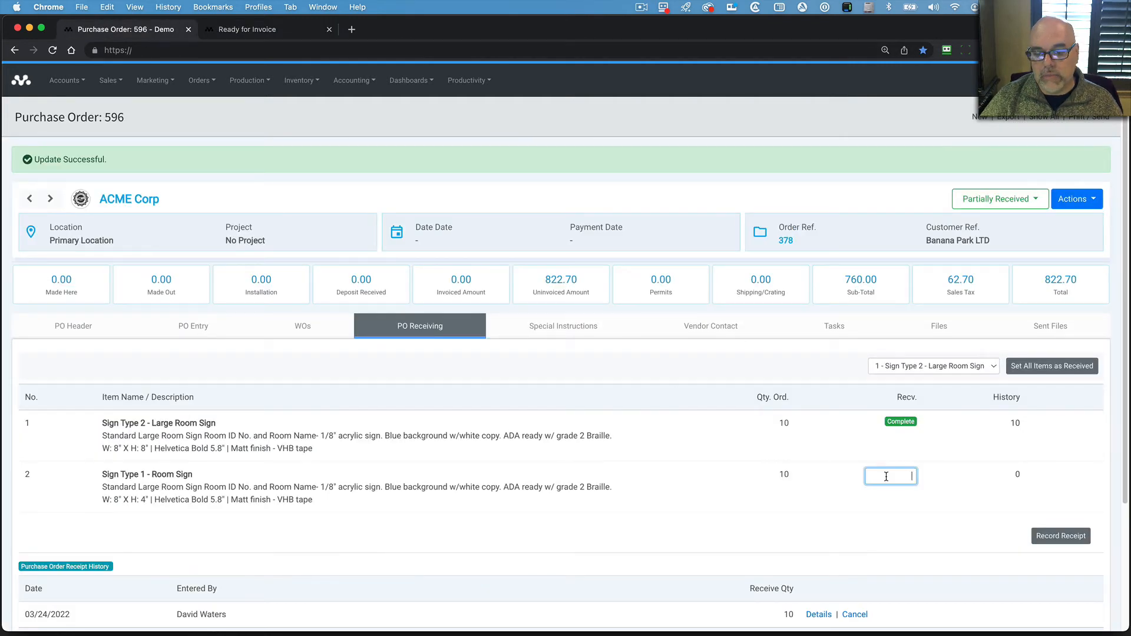
{"action": "type", "text": "10"}
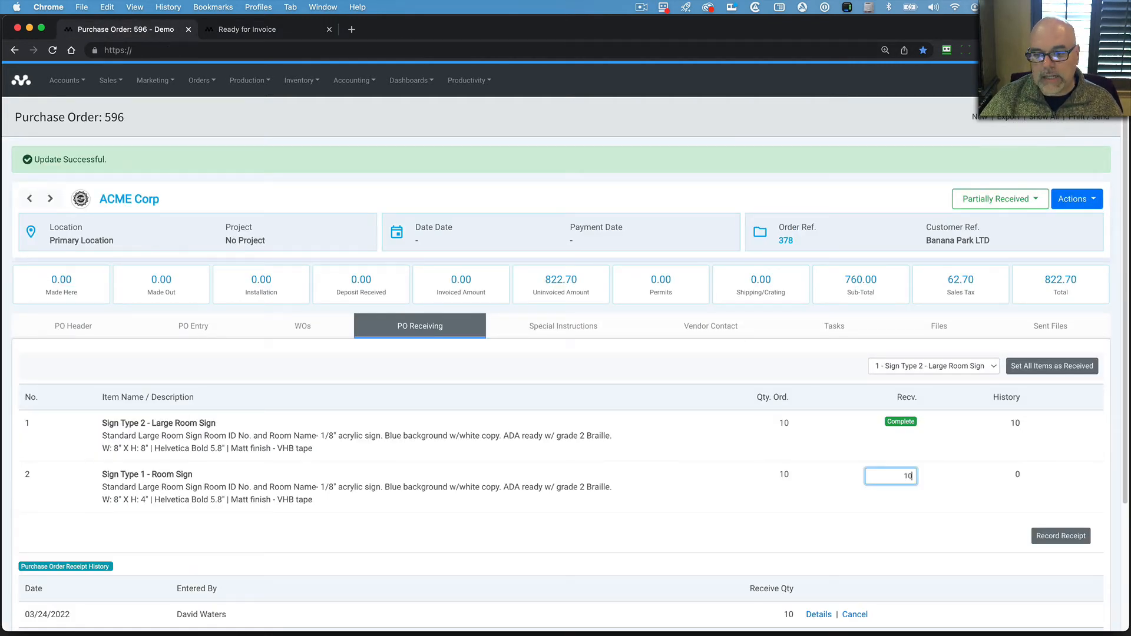
{"action": "left_click", "coordinate": [1061, 536]}
{"action": "left_click", "coordinate": [605, 383]}
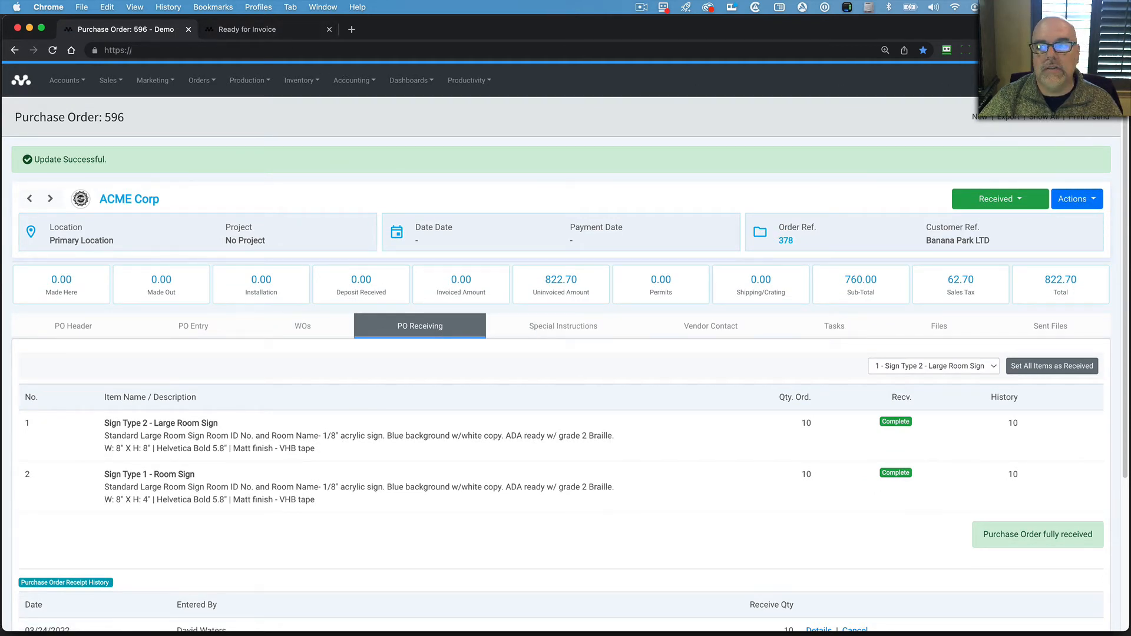
Open the most recent Banana Park LTD order in a new browser tab and check its order entries.
{"action": "left_click", "coordinate": [1052, 81]}
{"action": "right_click", "coordinate": [851, 119]}
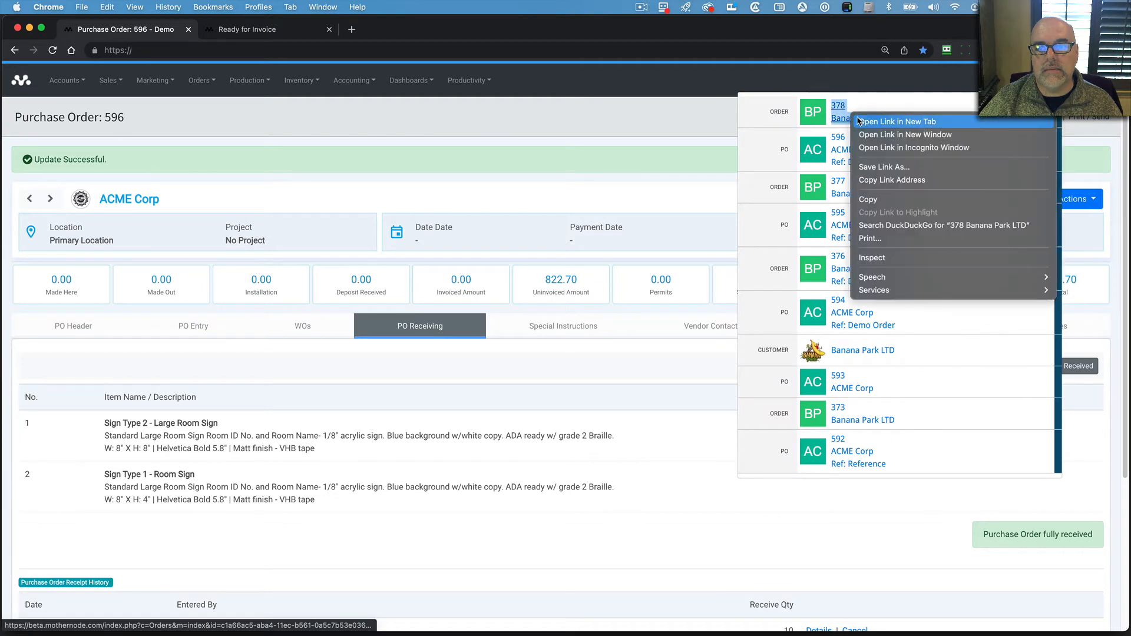
{"action": "left_click", "coordinate": [871, 121]}
{"action": "left_click", "coordinate": [366, 33]}
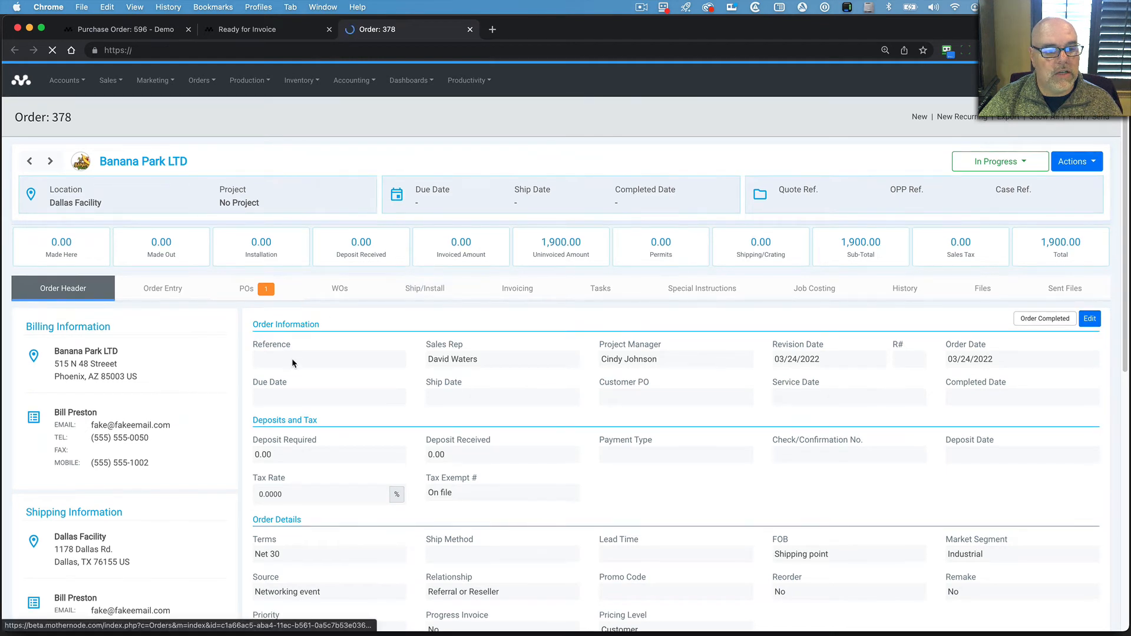
{"action": "left_click", "coordinate": [163, 291]}
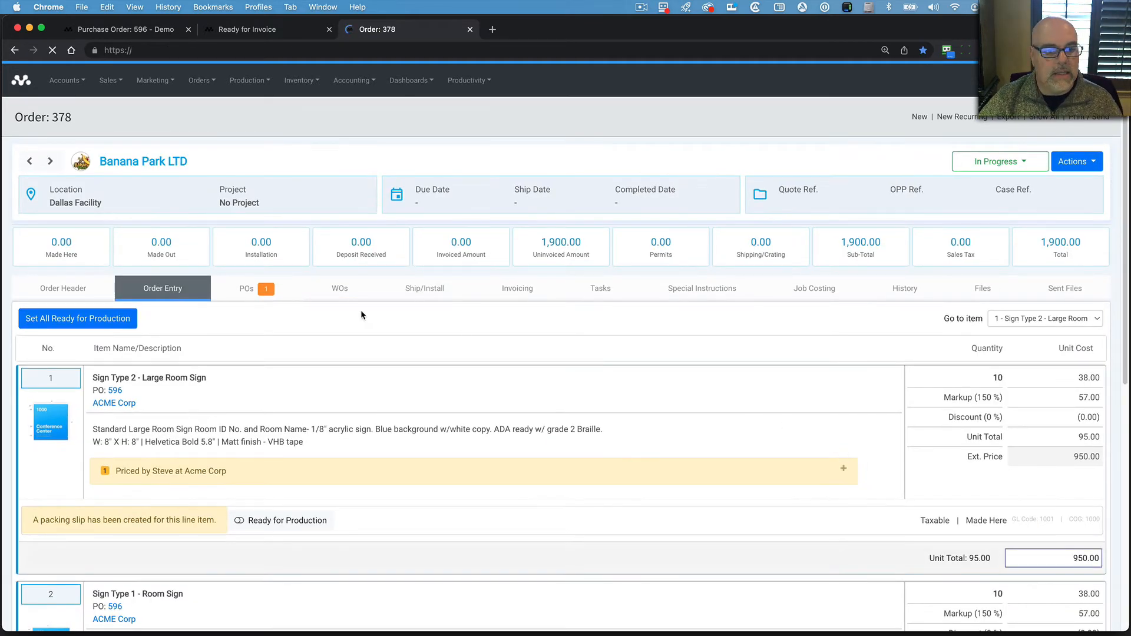
Create a shipment of 10 Sign Type 1 - Room Sign items for the Banana Park LTD order.
{"action": "left_click", "coordinate": [409, 294]}
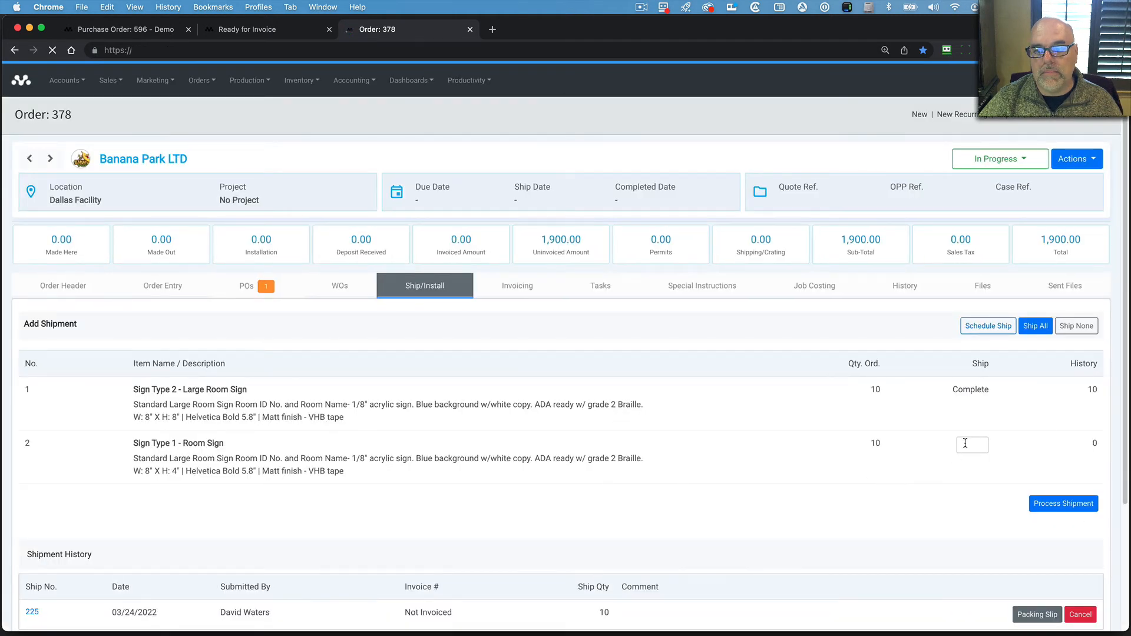
{"action": "left_click", "coordinate": [965, 443]}
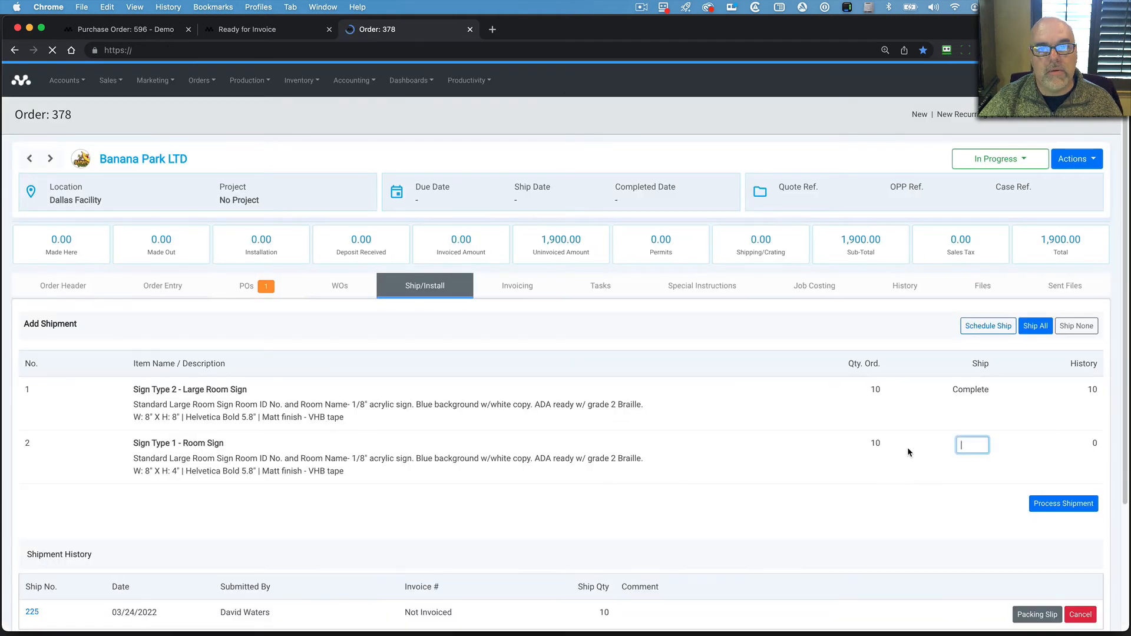
{"action": "type", "text": "10"}
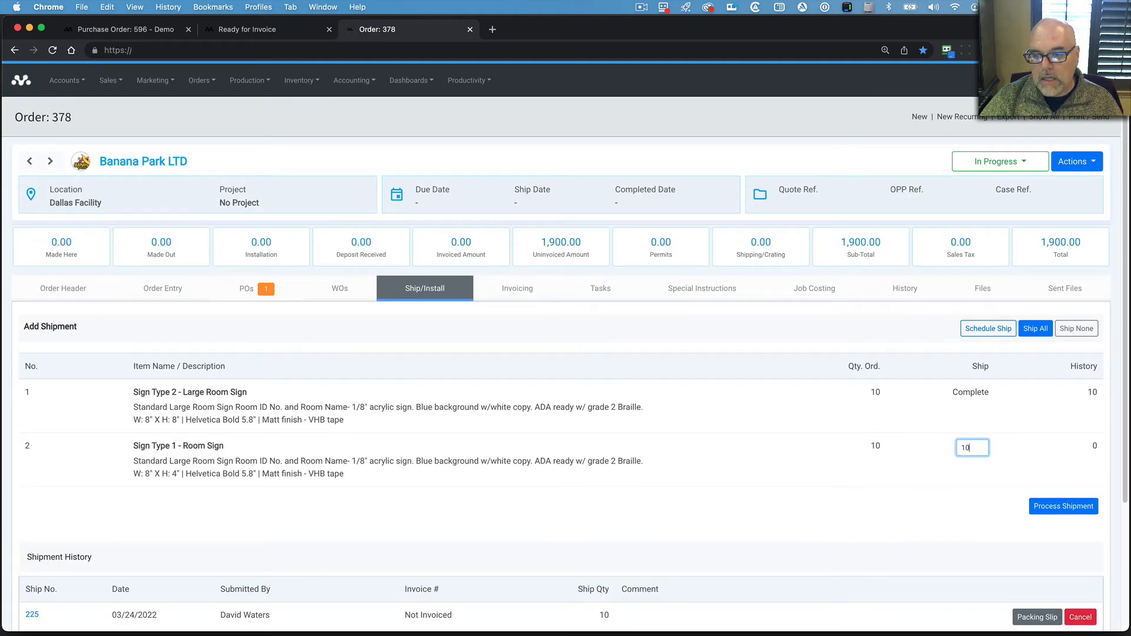
{"action": "left_click", "coordinate": [1046, 508]}
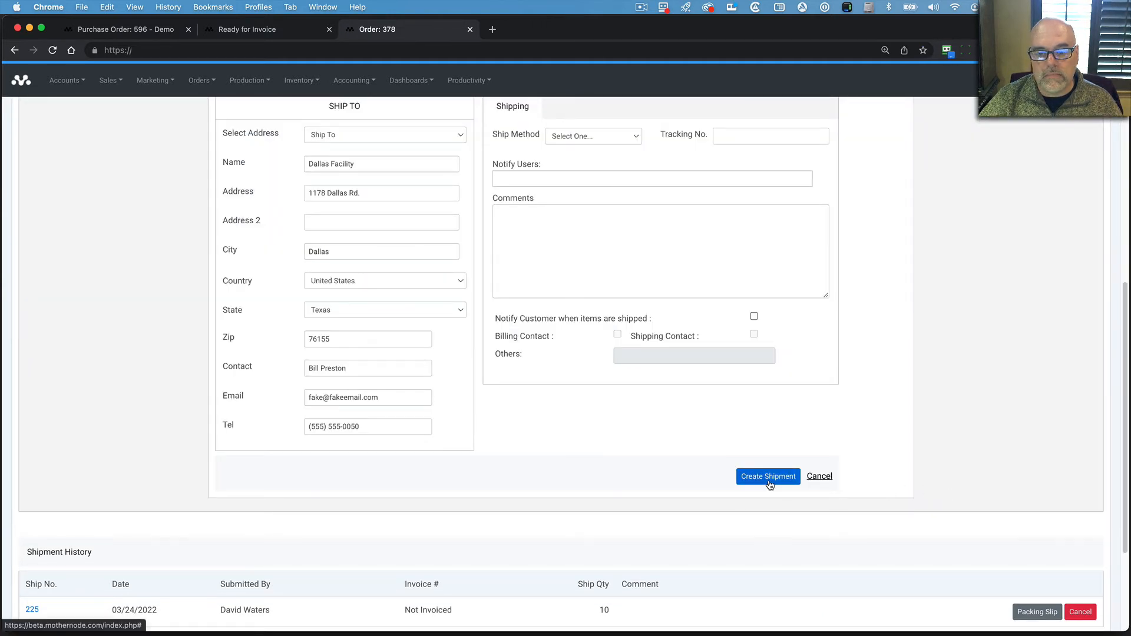
{"action": "left_click", "coordinate": [761, 480]}
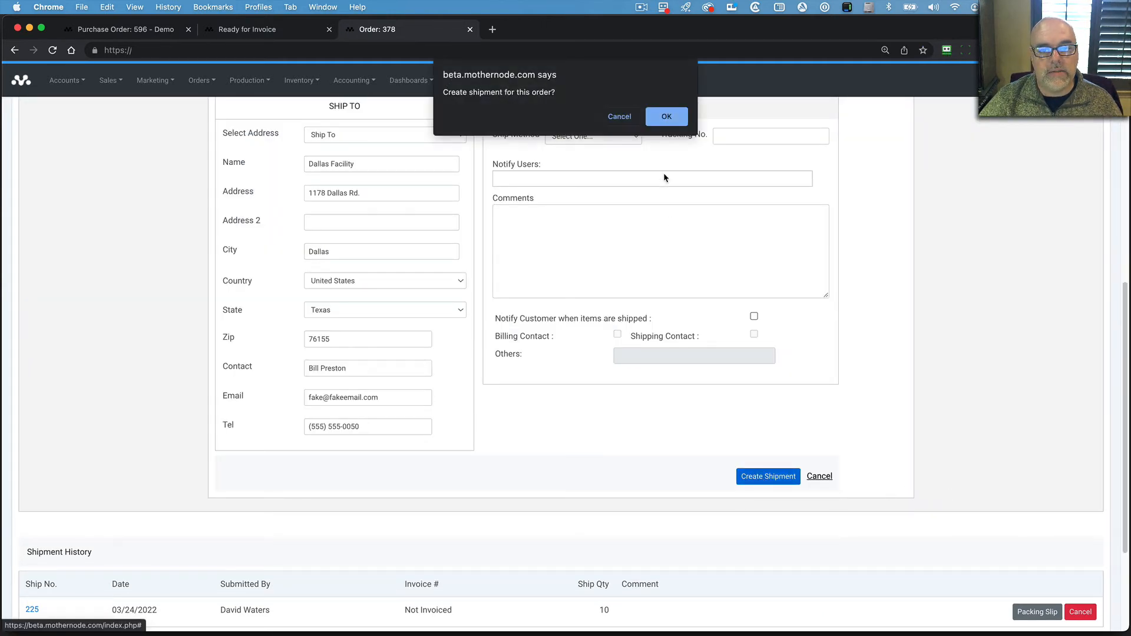
{"action": "left_click", "coordinate": [664, 121]}
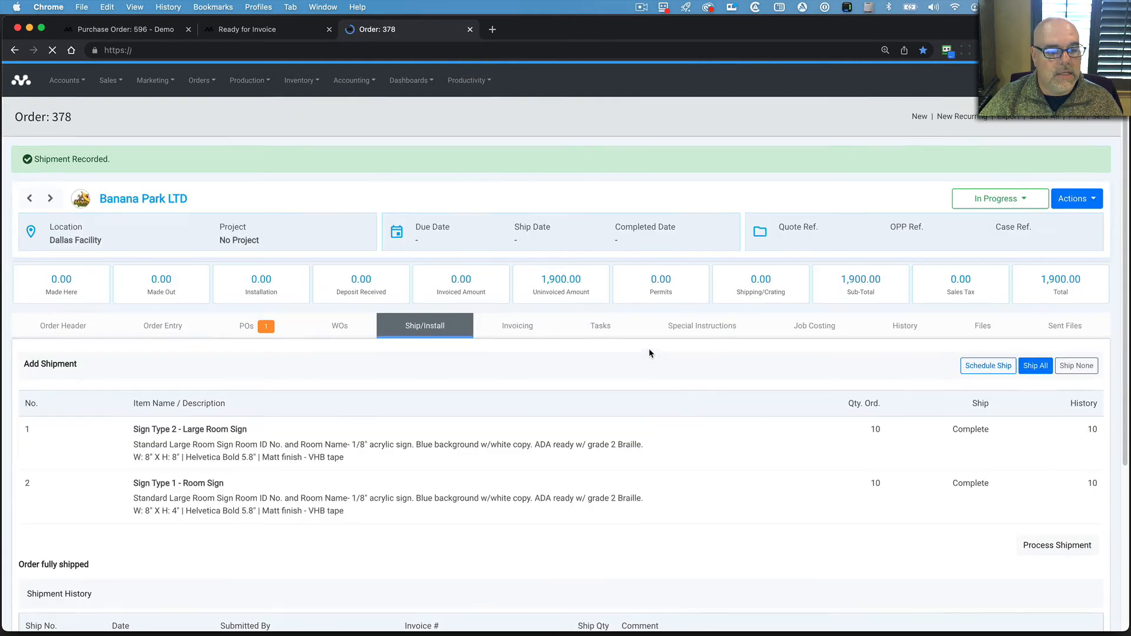
Review the order's shipment history and return to the list of orders ready for invoice.
{"action": "scroll", "coordinate": [648, 348], "scroll_direction": "down", "scroll_amount": 3}
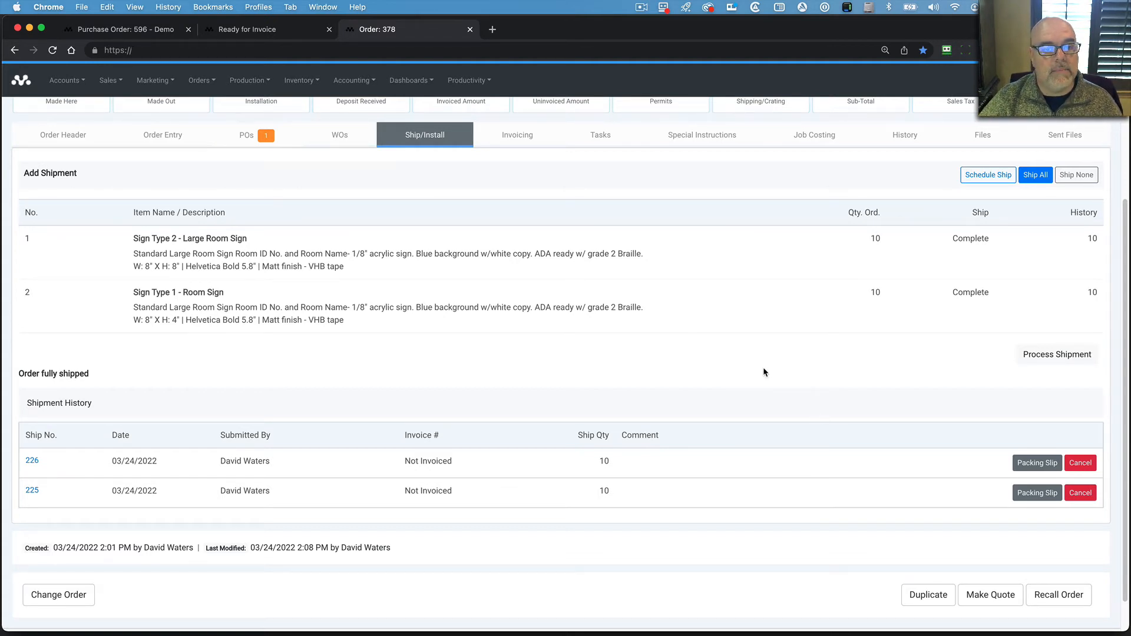
{"action": "scroll", "coordinate": [764, 372], "scroll_direction": "up", "scroll_amount": 3}
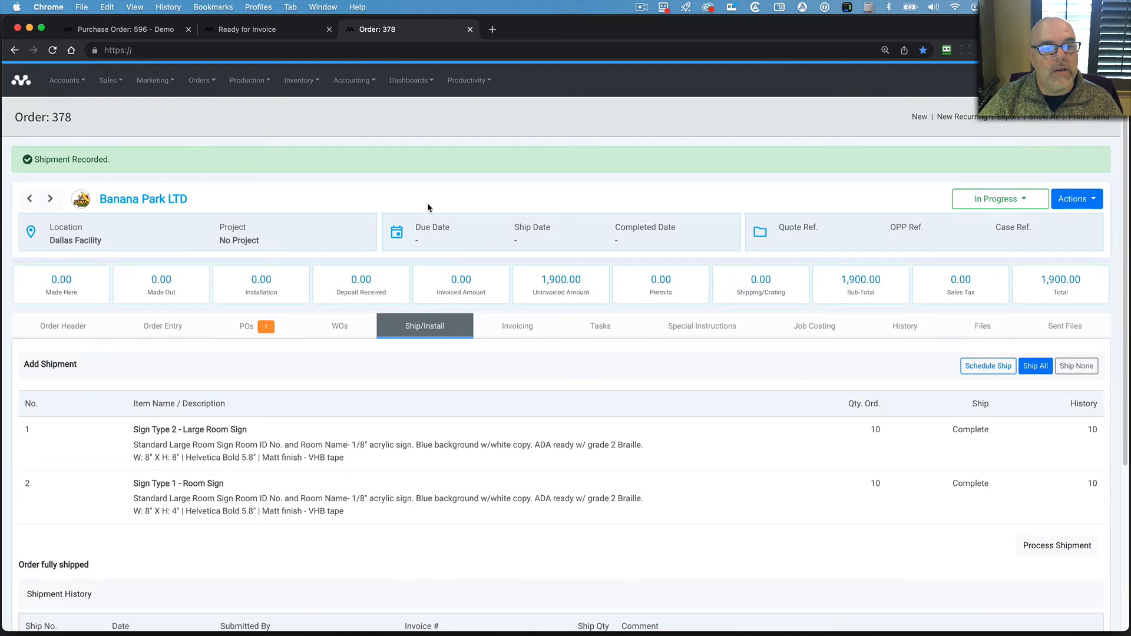
{"action": "left_click", "coordinate": [262, 37]}
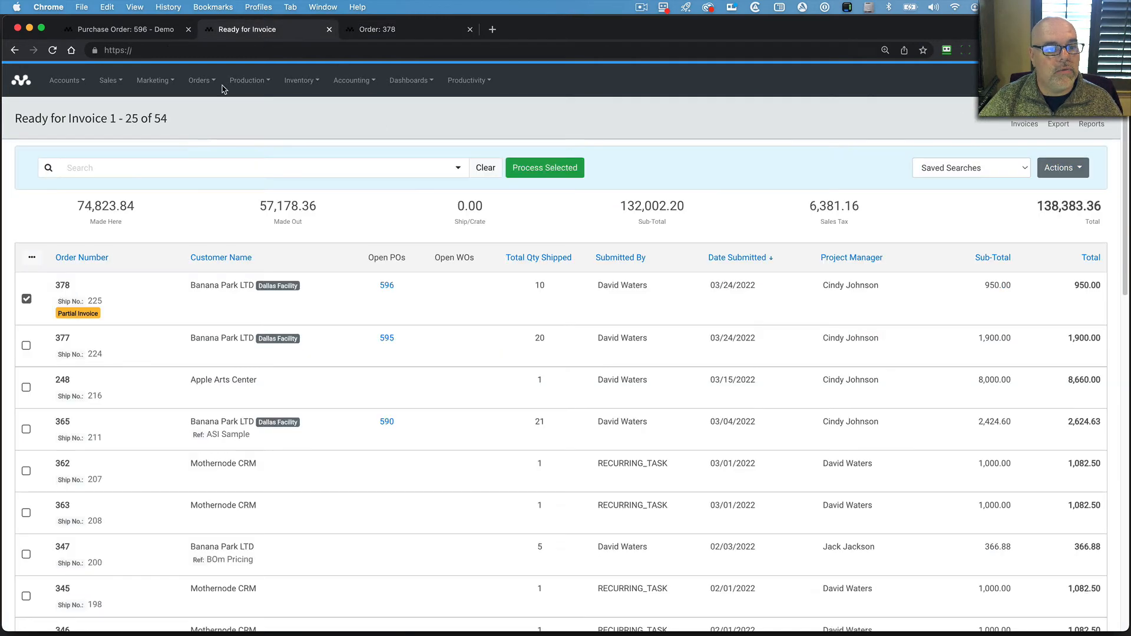
Refresh the ready-for-invoice list, open the earlier Banana Park LTD partial shipment and merge the other mergeable shipment into it.
{"action": "left_click", "coordinate": [52, 51]}
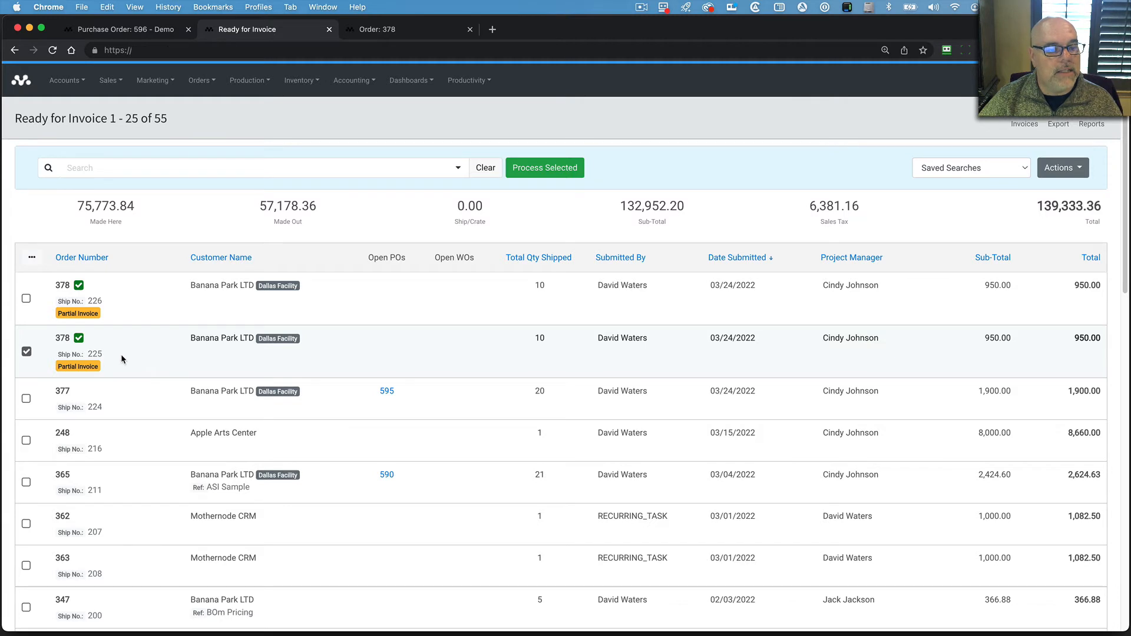
{"action": "left_click", "coordinate": [186, 347]}
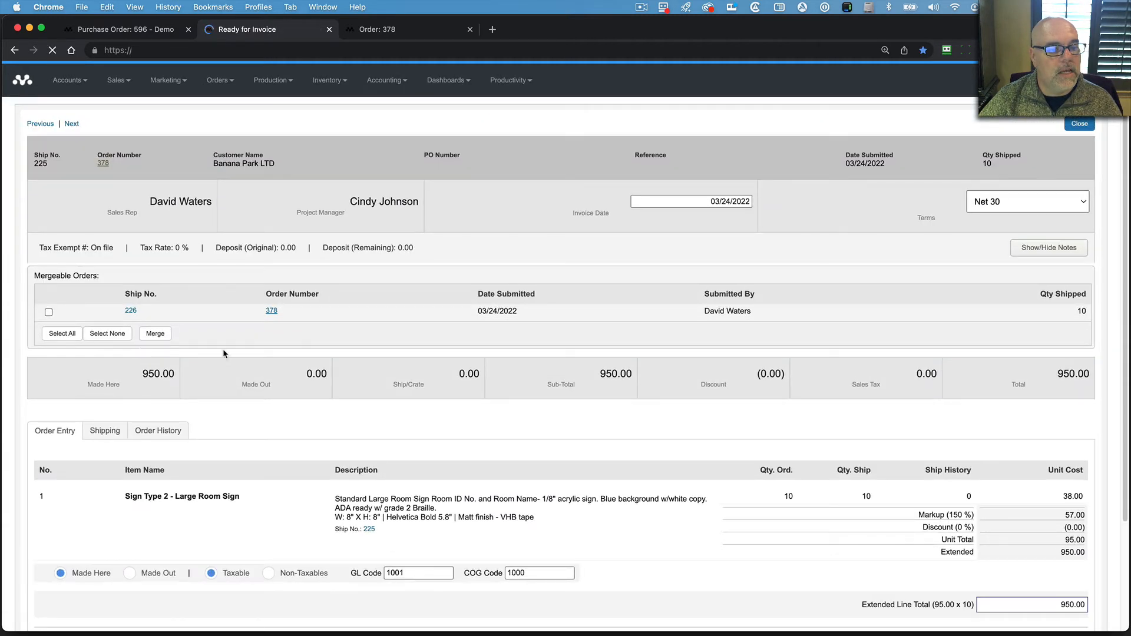
{"action": "scroll", "coordinate": [557, 301], "scroll_direction": "down", "scroll_amount": 5}
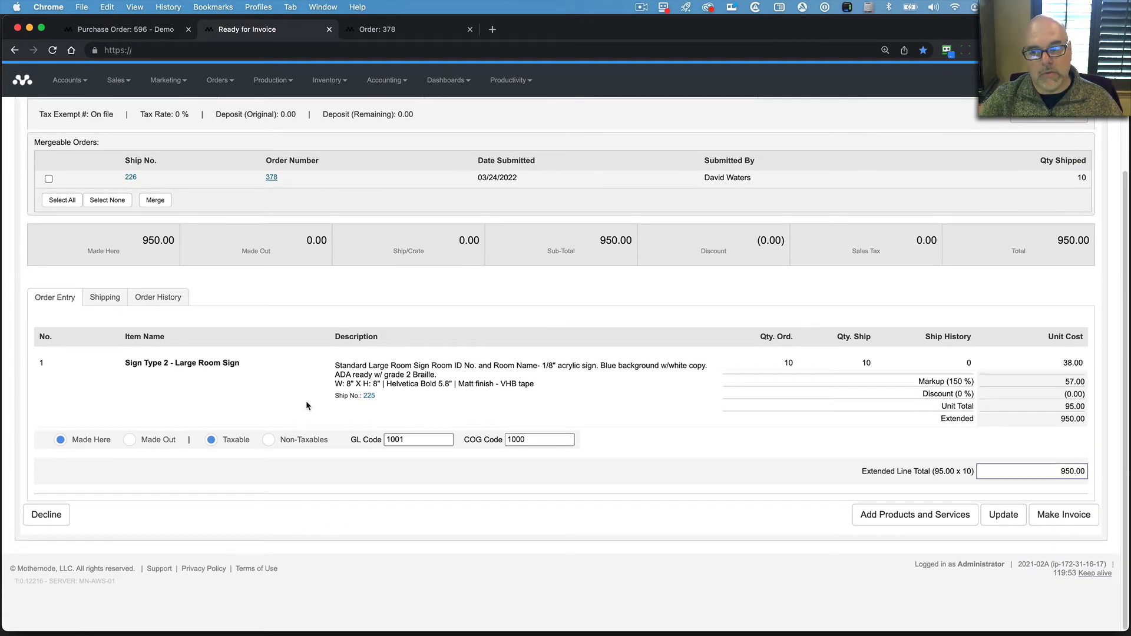
{"action": "scroll", "coordinate": [306, 403], "scroll_direction": "up", "scroll_amount": 3}
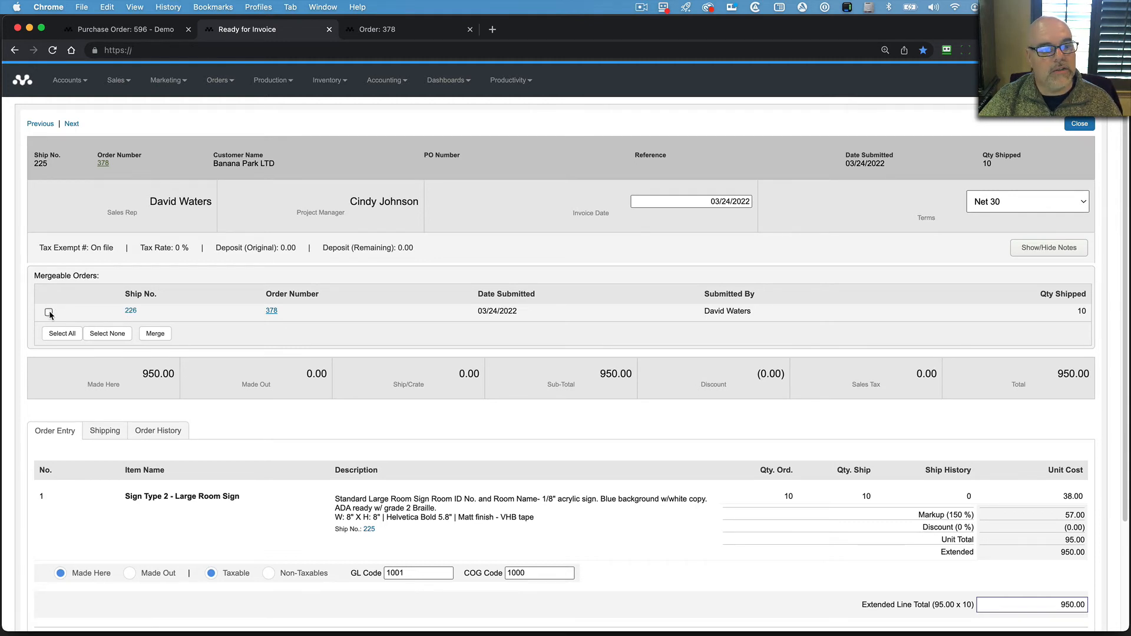
{"action": "left_click", "coordinate": [156, 334]}
{"action": "left_click", "coordinate": [654, 119]}
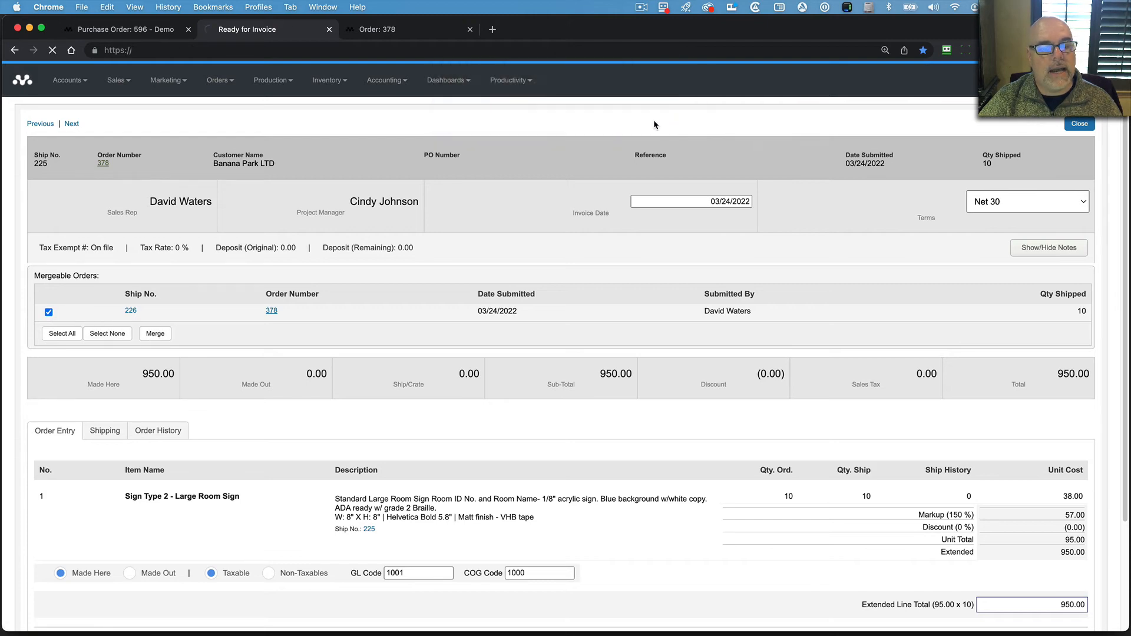
Generate an invoice from the merged Banana Park LTD shipments and open it from the invoice list.
{"action": "scroll", "coordinate": [589, 195], "scroll_direction": "down", "scroll_amount": 3}
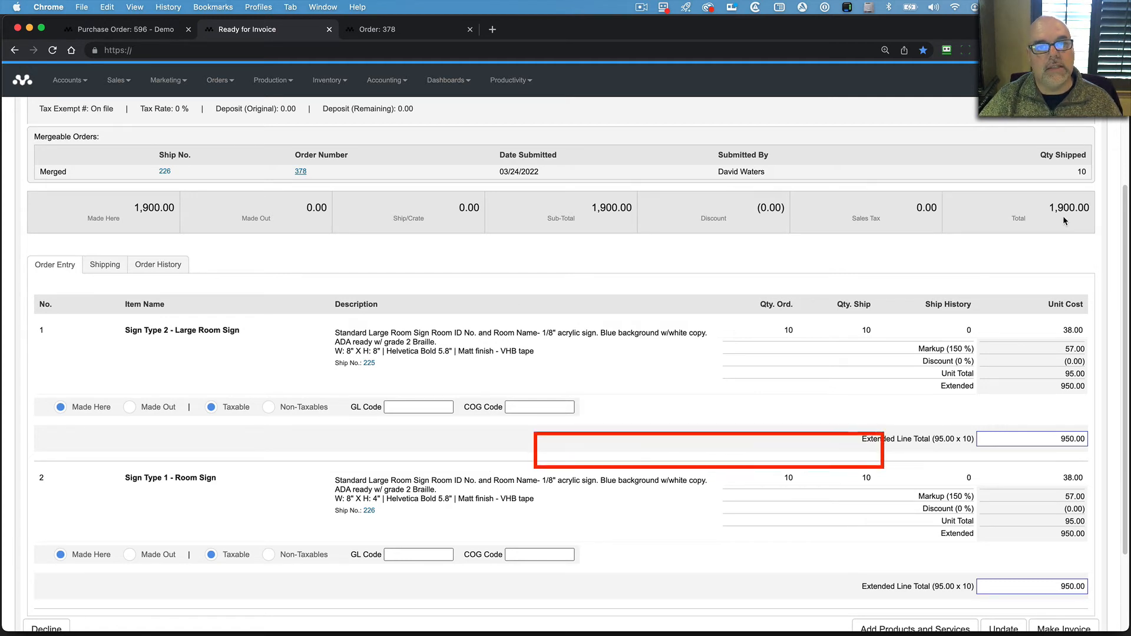
{"action": "scroll", "coordinate": [1060, 217], "scroll_direction": "down", "scroll_amount": 3}
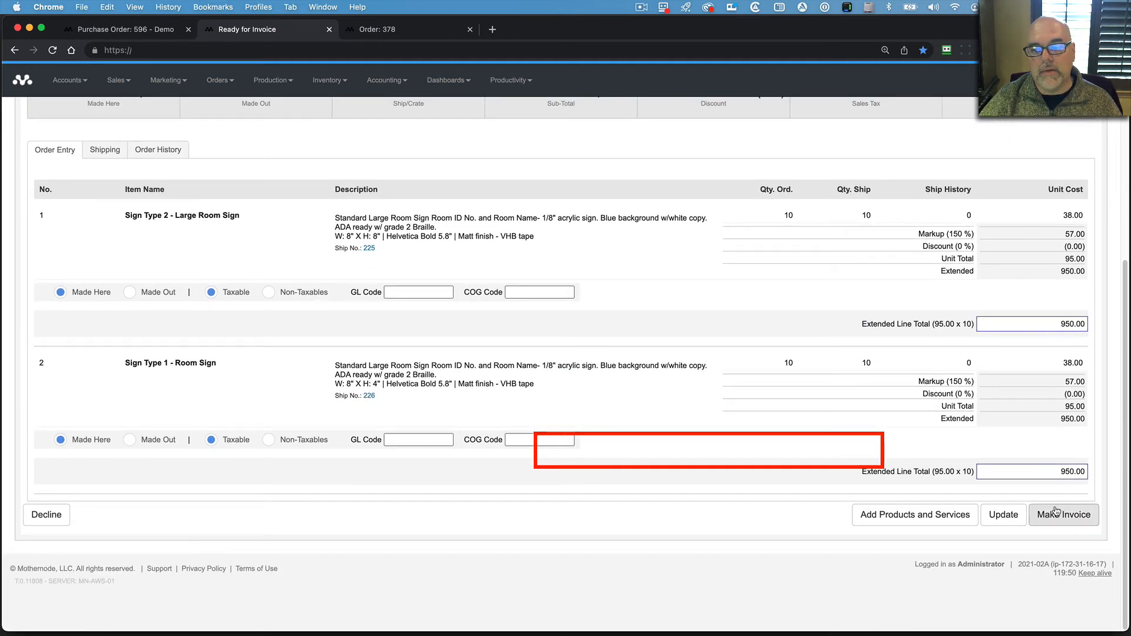
{"action": "left_click", "coordinate": [1056, 516]}
{"action": "left_click", "coordinate": [664, 114]}
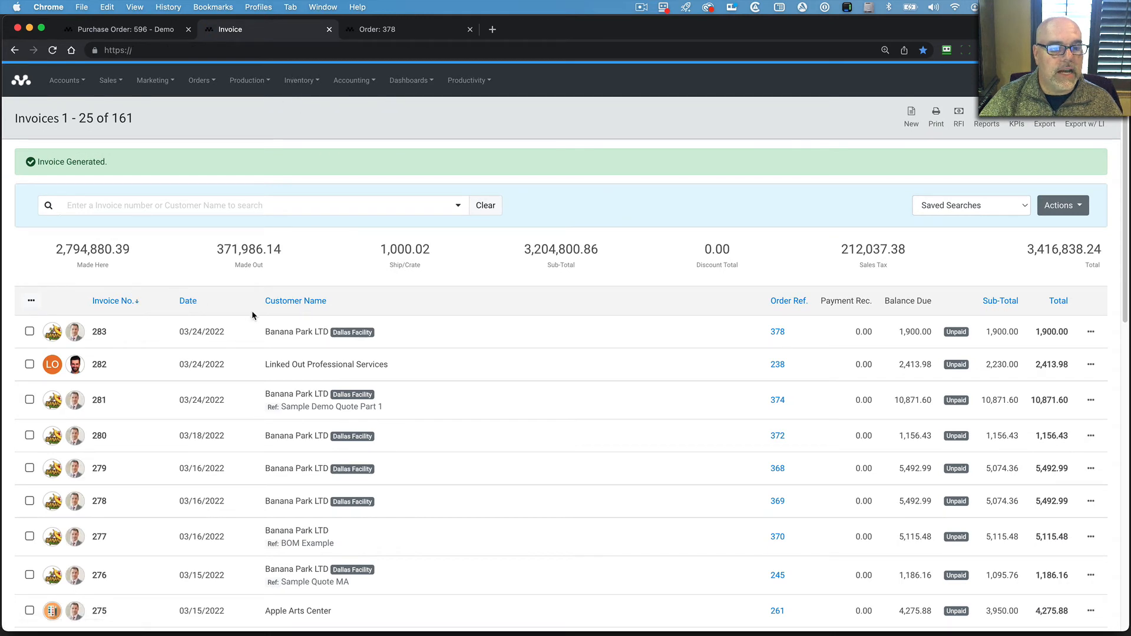
{"action": "left_click", "coordinate": [273, 346]}
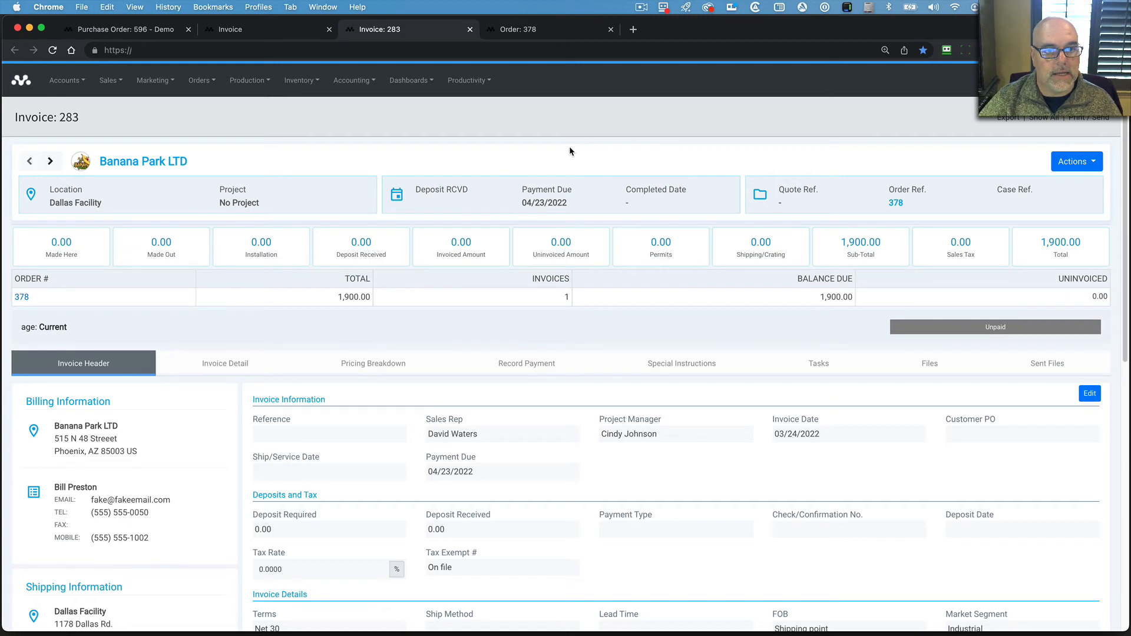
Return to the Banana Park LTD order and create a work order for 10 of each of its two sign items.
{"action": "left_click", "coordinate": [514, 32]}
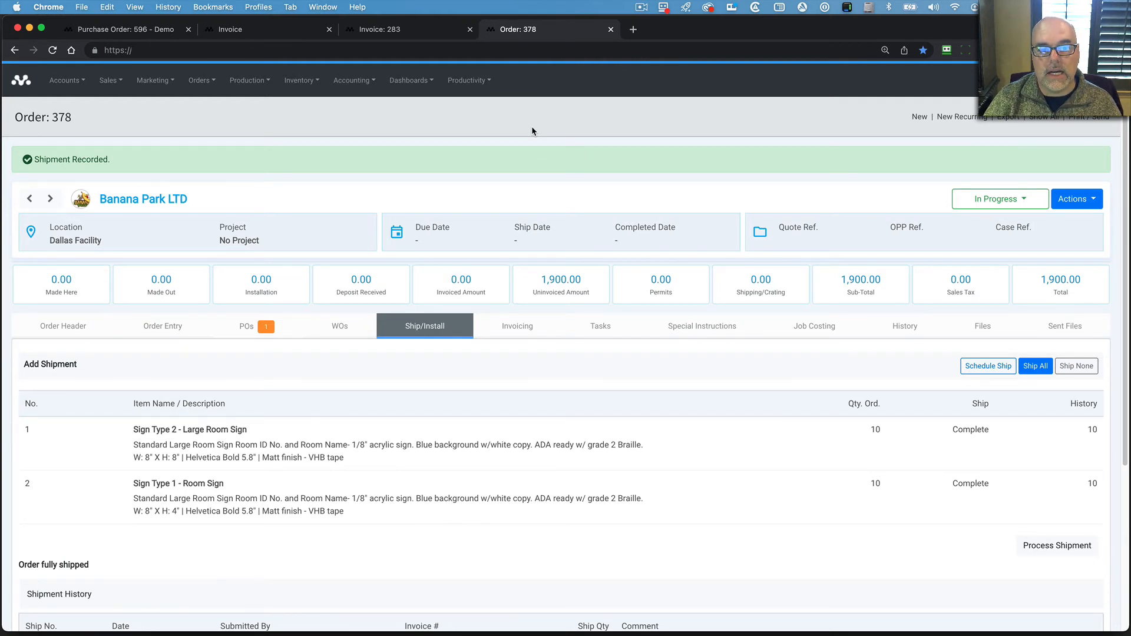
{"action": "left_click", "coordinate": [332, 331]}
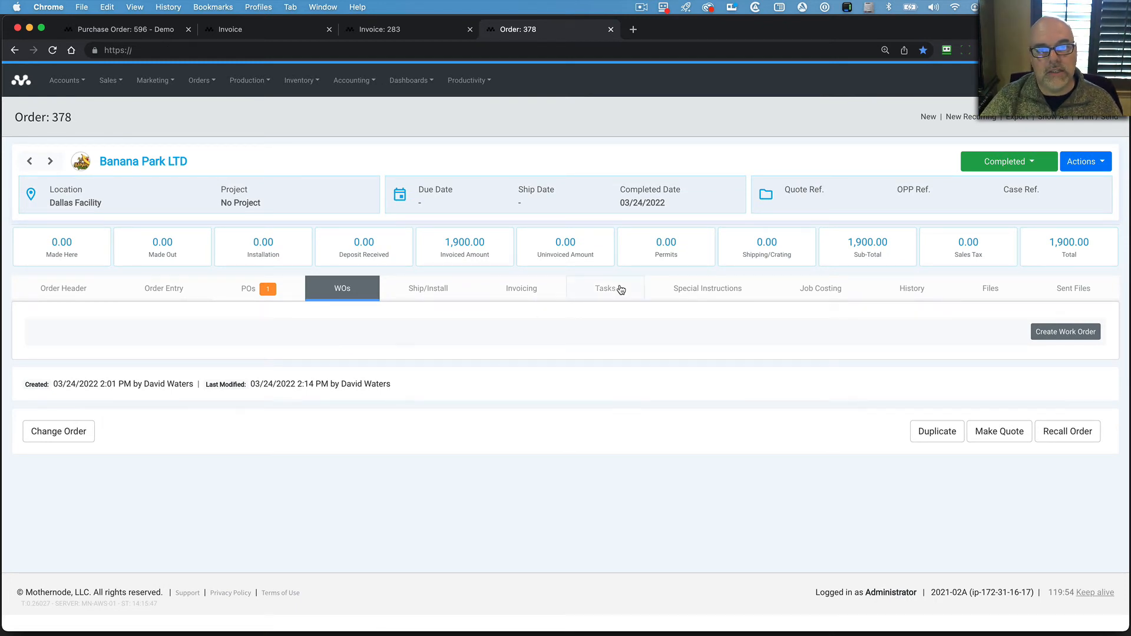
{"action": "left_click", "coordinate": [1048, 333]}
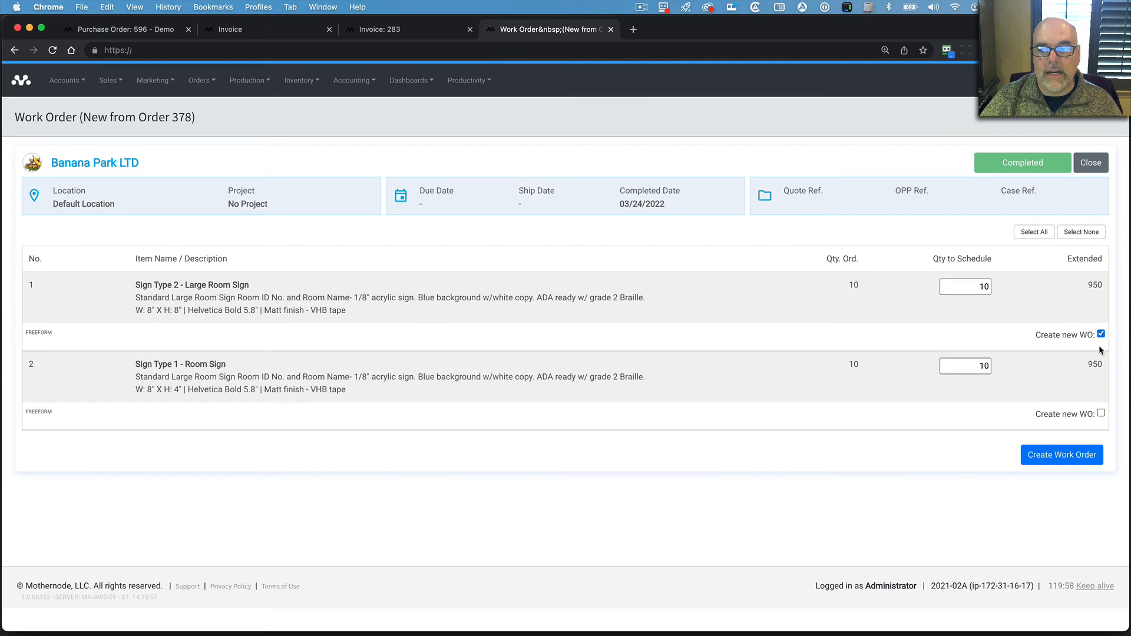
{"action": "left_click", "coordinate": [1075, 454]}
{"action": "left_click", "coordinate": [669, 117]}
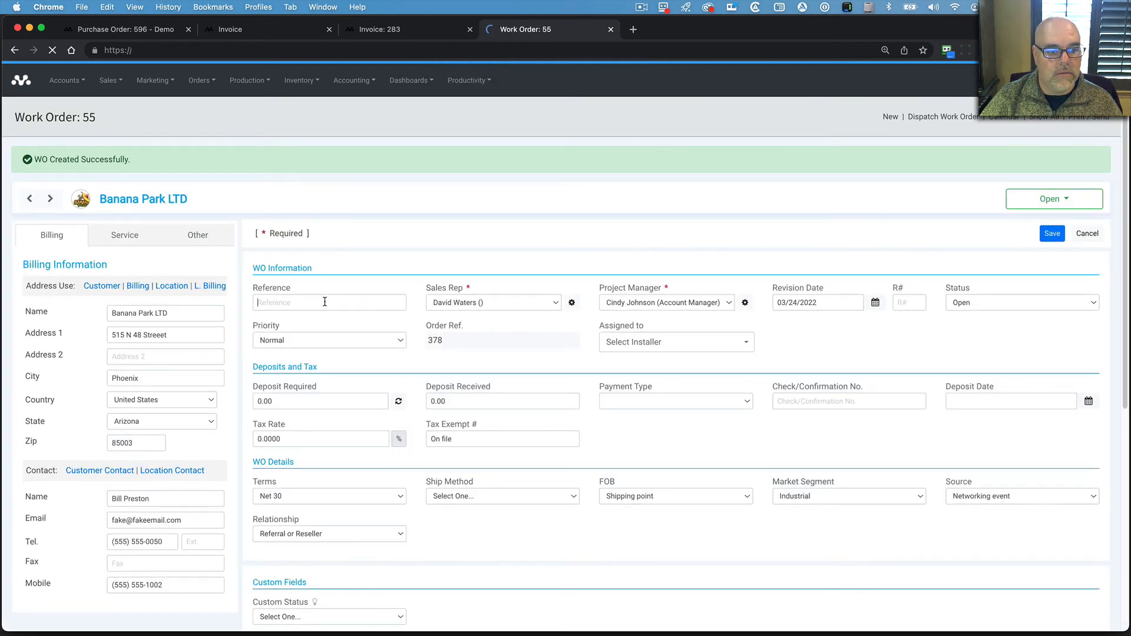
Set the new work order's reference to Demo Work Order, assign an installer and save it.
{"action": "left_click", "coordinate": [325, 302]}
{"action": "type", "text": "Demo Work Order"}
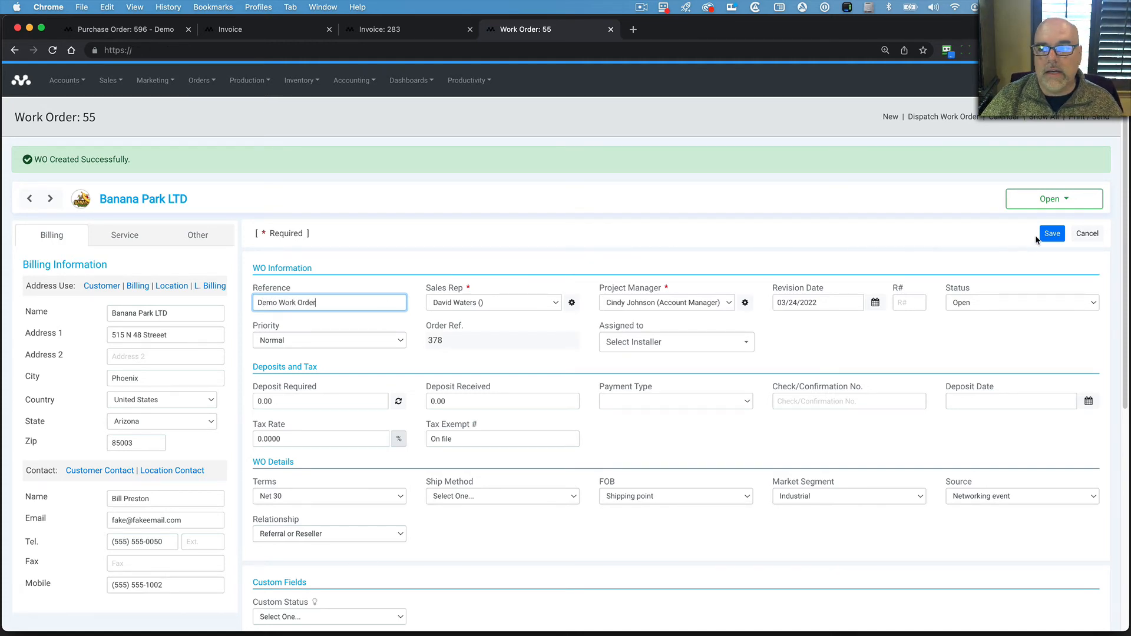
{"action": "left_click", "coordinate": [1052, 234]}
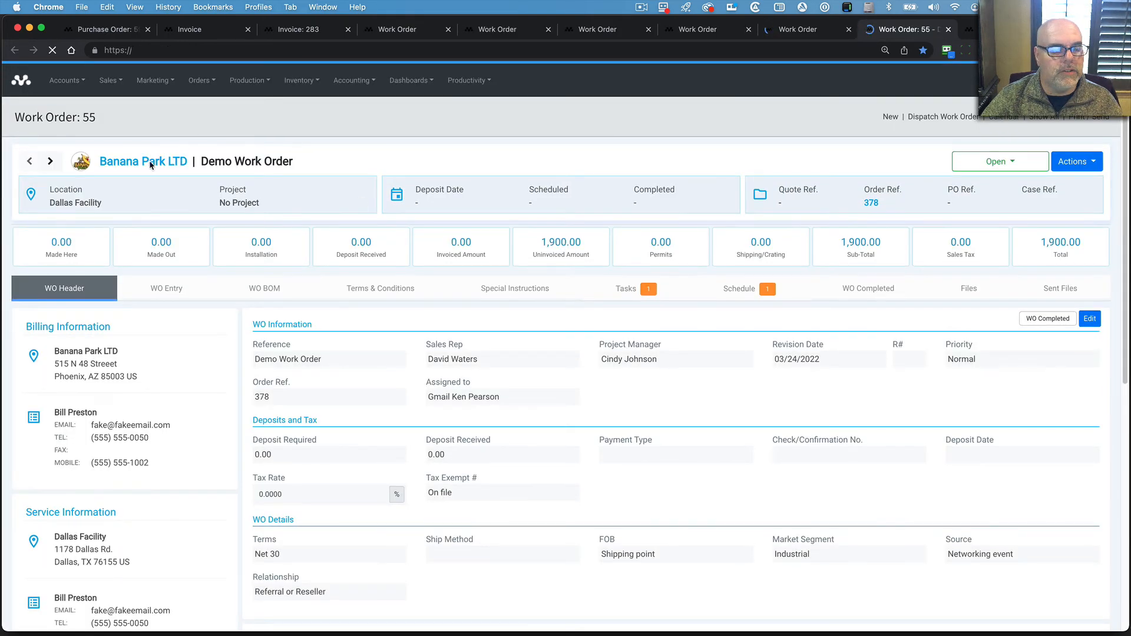
Check the Demo Work Order's item entries and its trip schedule.
{"action": "left_click", "coordinate": [169, 295]}
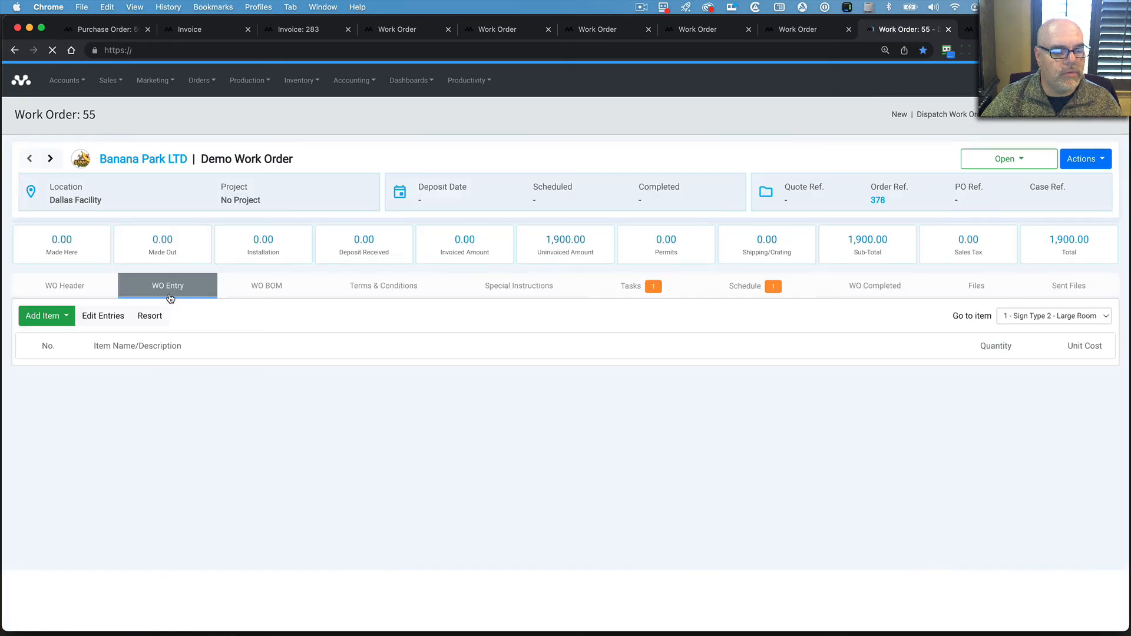
{"action": "scroll", "coordinate": [338, 433], "scroll_direction": "down", "scroll_amount": 3}
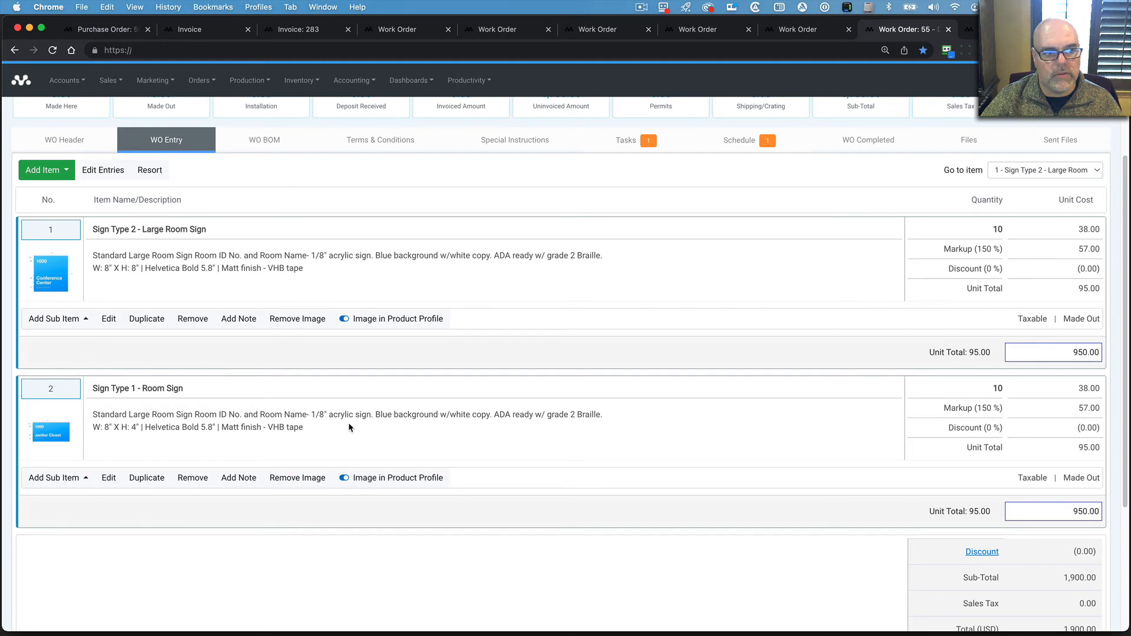
{"action": "scroll", "coordinate": [347, 423], "scroll_direction": "up", "scroll_amount": 1}
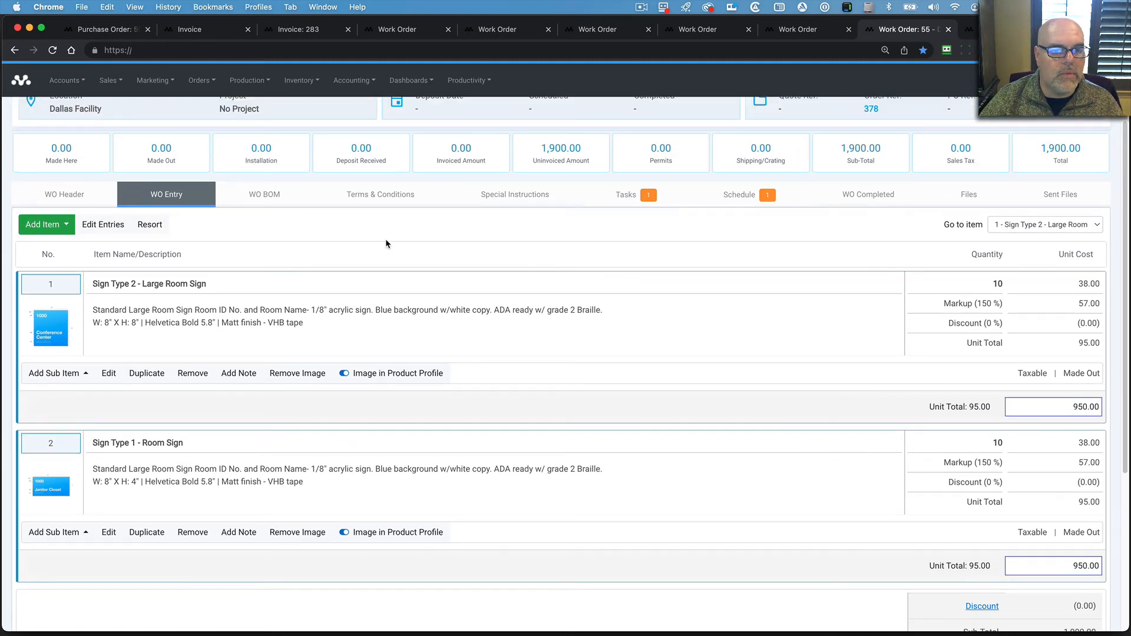
{"action": "left_click", "coordinate": [744, 195]}
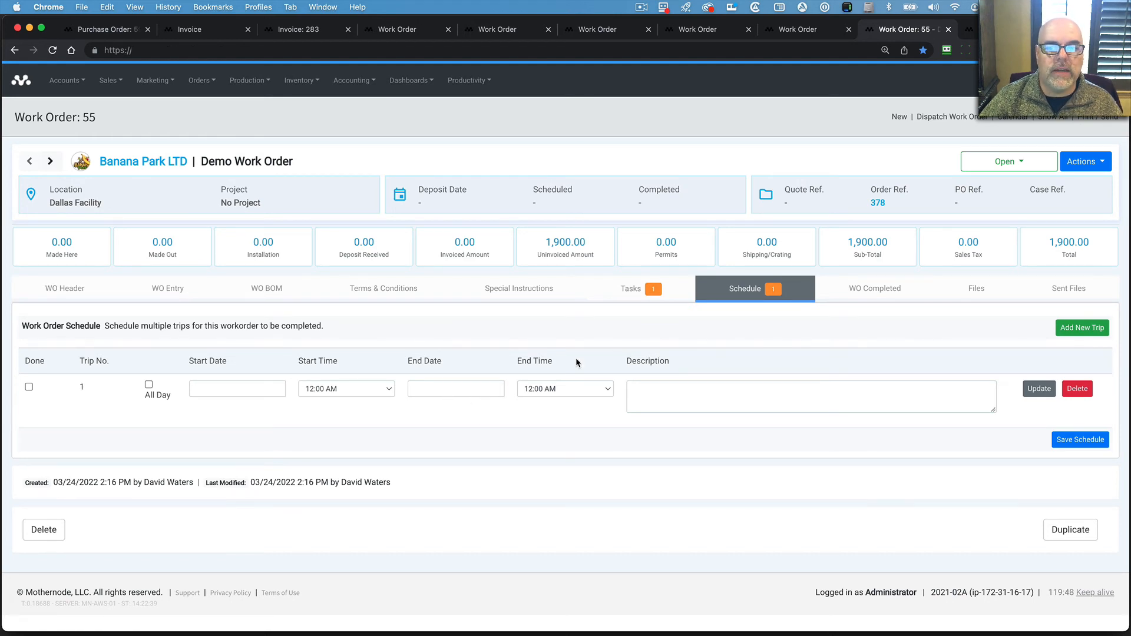
Schedule the unscheduled Demo Work Order on March 14, 2022 in the work order calendar.
{"action": "left_click", "coordinate": [1011, 118]}
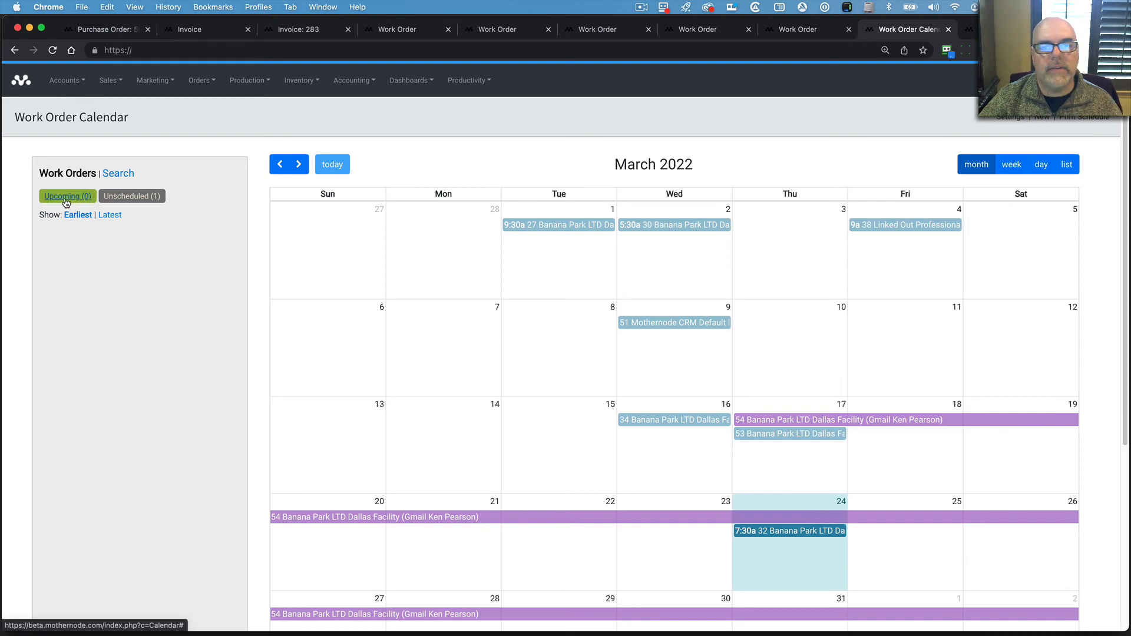
{"action": "left_click", "coordinate": [120, 196]}
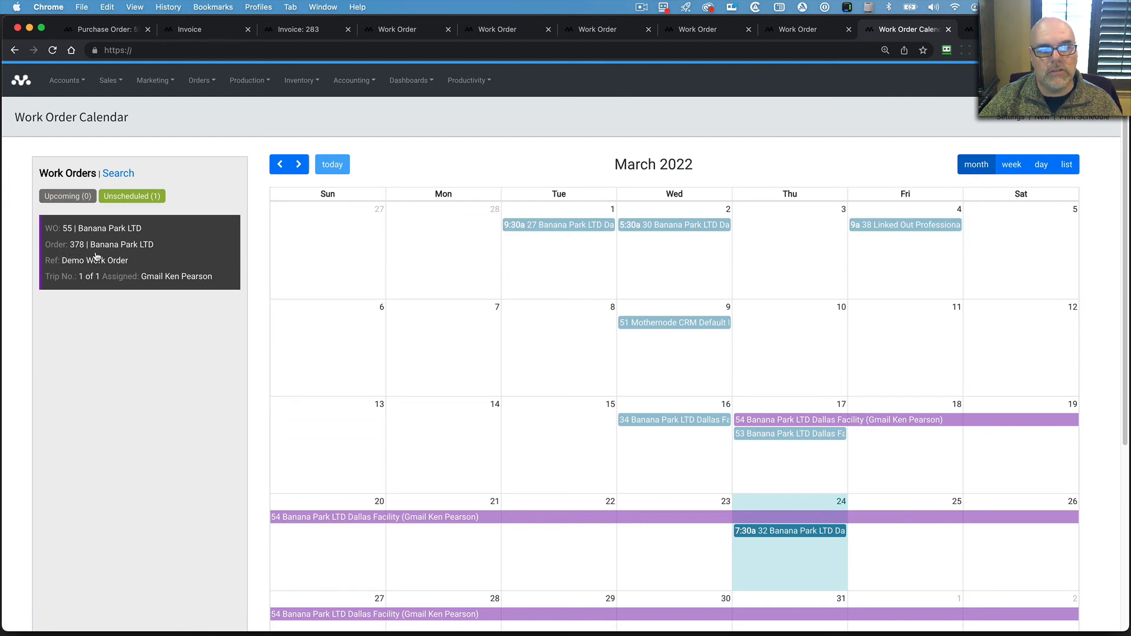
{"action": "left_click_drag", "start_coordinate": [91, 249], "coordinate": [468, 431]}
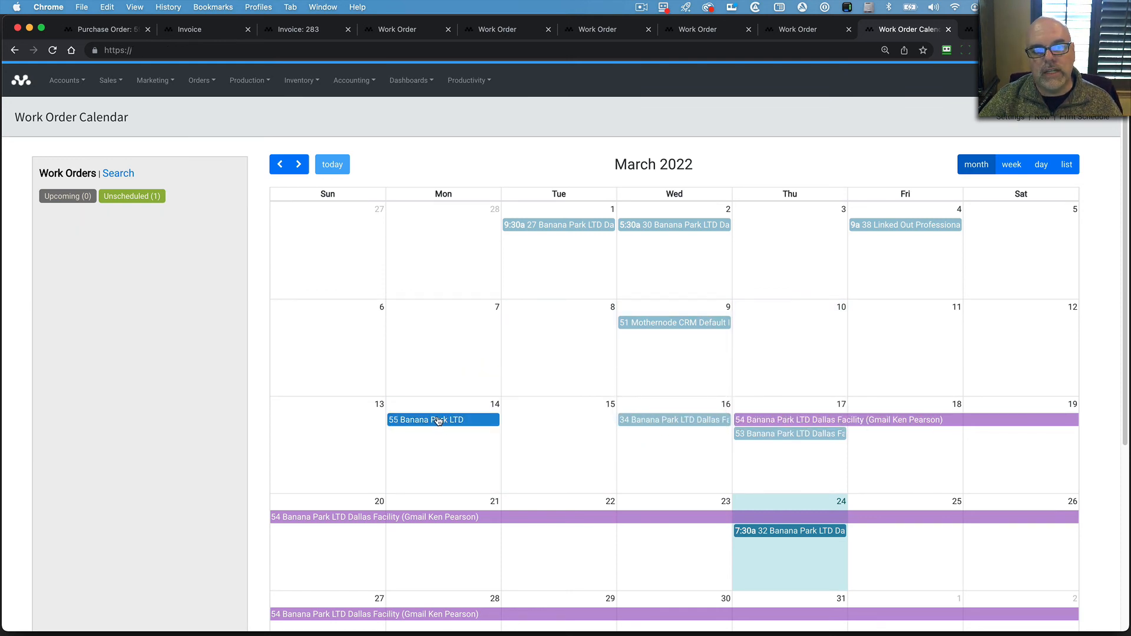
Look over the installer calendar subscriptions and examine the details of the scheduled Banana Park LTD work order.
{"action": "scroll", "coordinate": [436, 418], "scroll_direction": "down", "scroll_amount": 5}
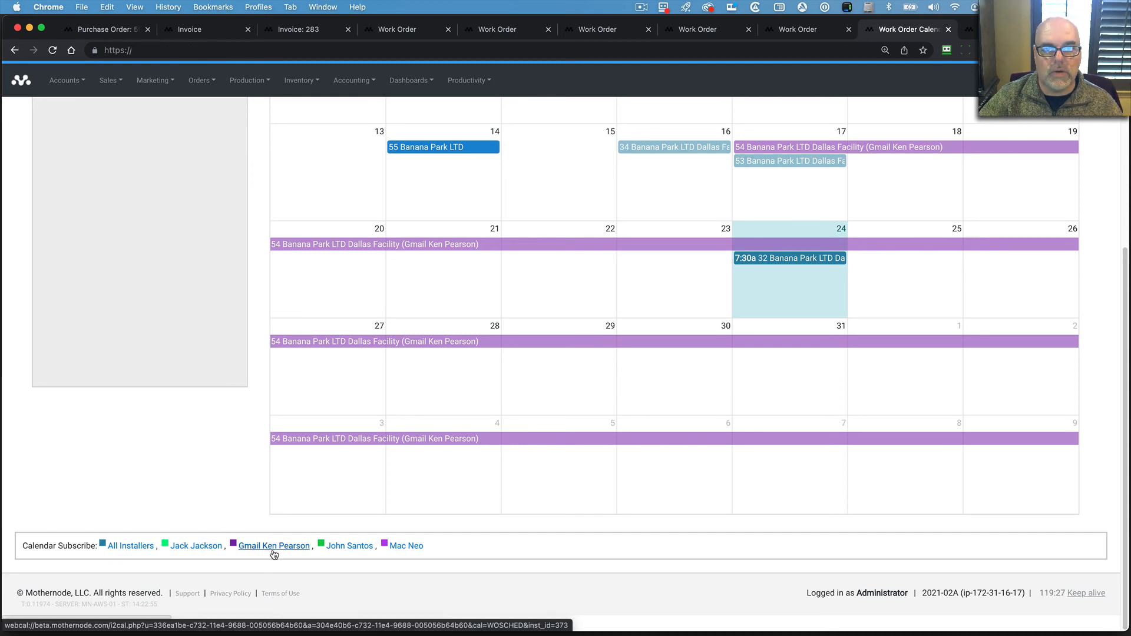
{"action": "scroll", "coordinate": [277, 545], "scroll_direction": "up", "scroll_amount": 5}
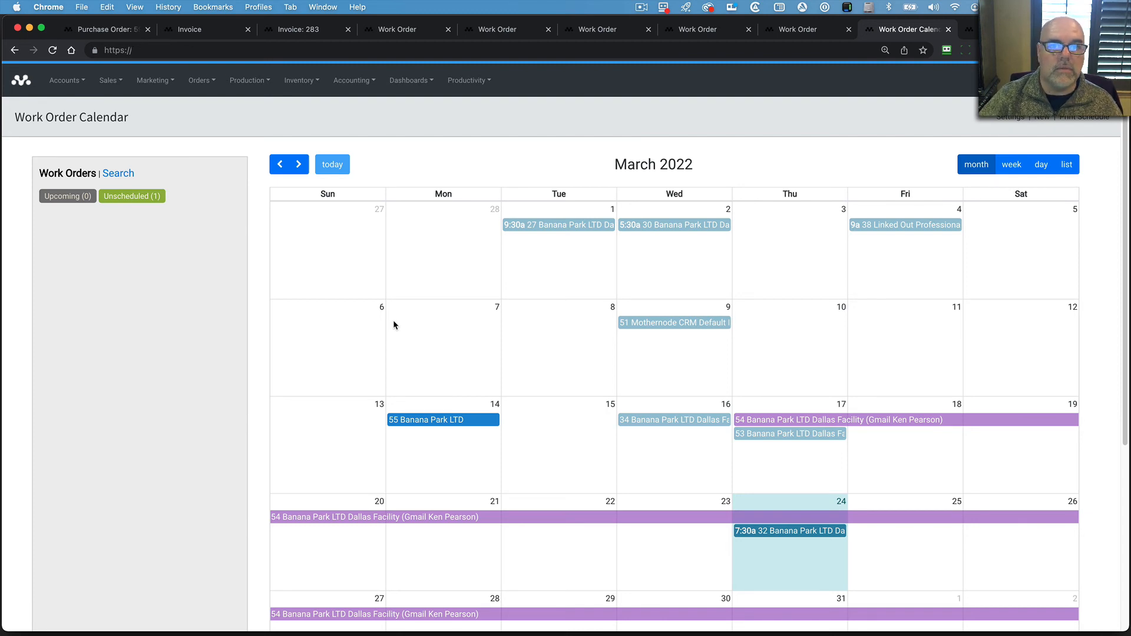
{"action": "left_click_drag", "start_coordinate": [501, 98], "coordinate": [549, 131]}
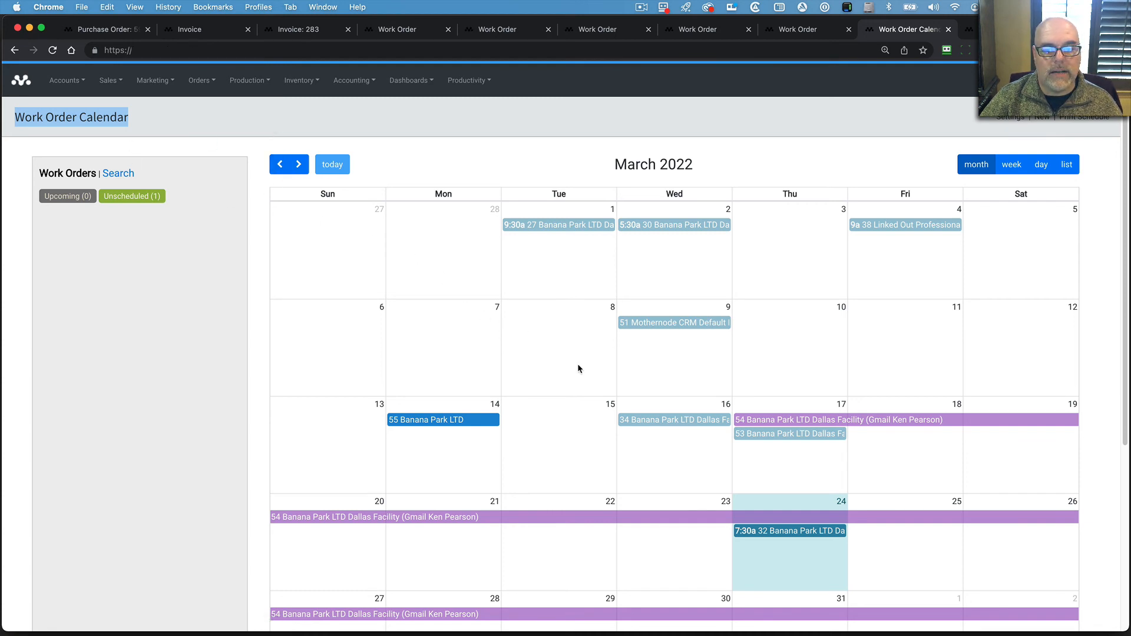
{"action": "left_click", "coordinate": [424, 420]}
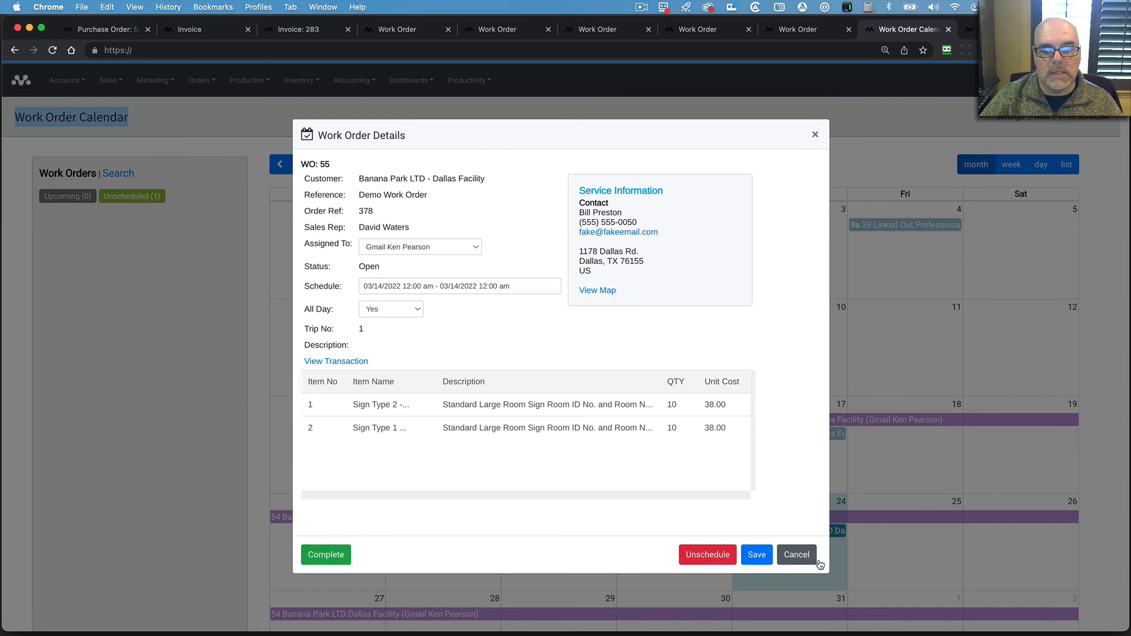
{"action": "left_click", "coordinate": [797, 557]}
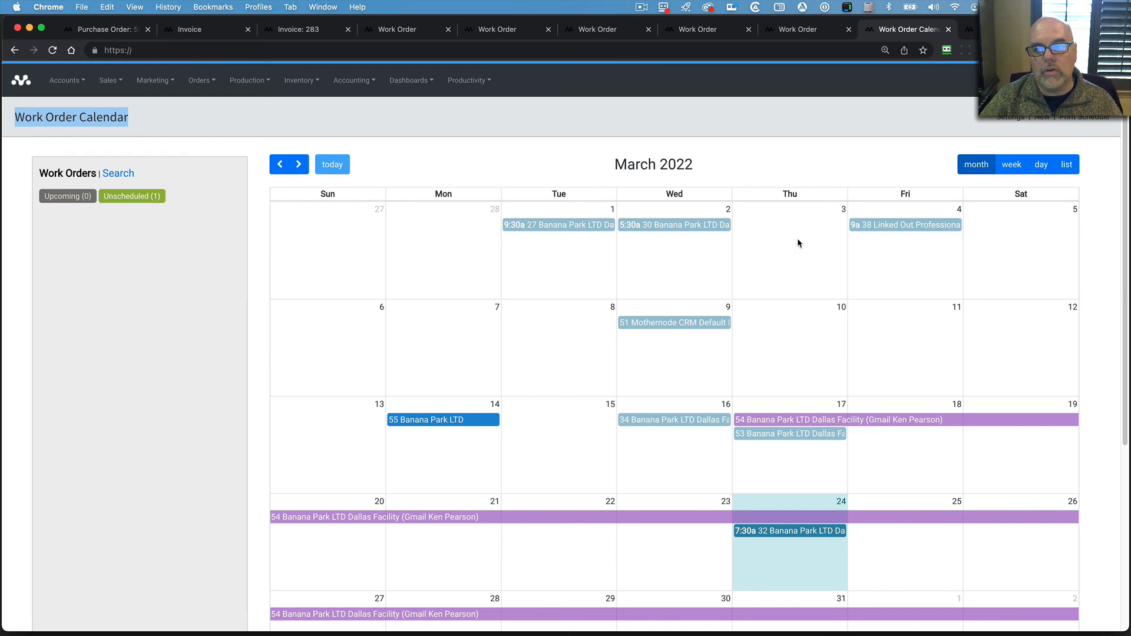
Open the Demo Work Order from the work order list and dispatch a copy to the assigned installer.
{"action": "left_click", "coordinate": [200, 80]}
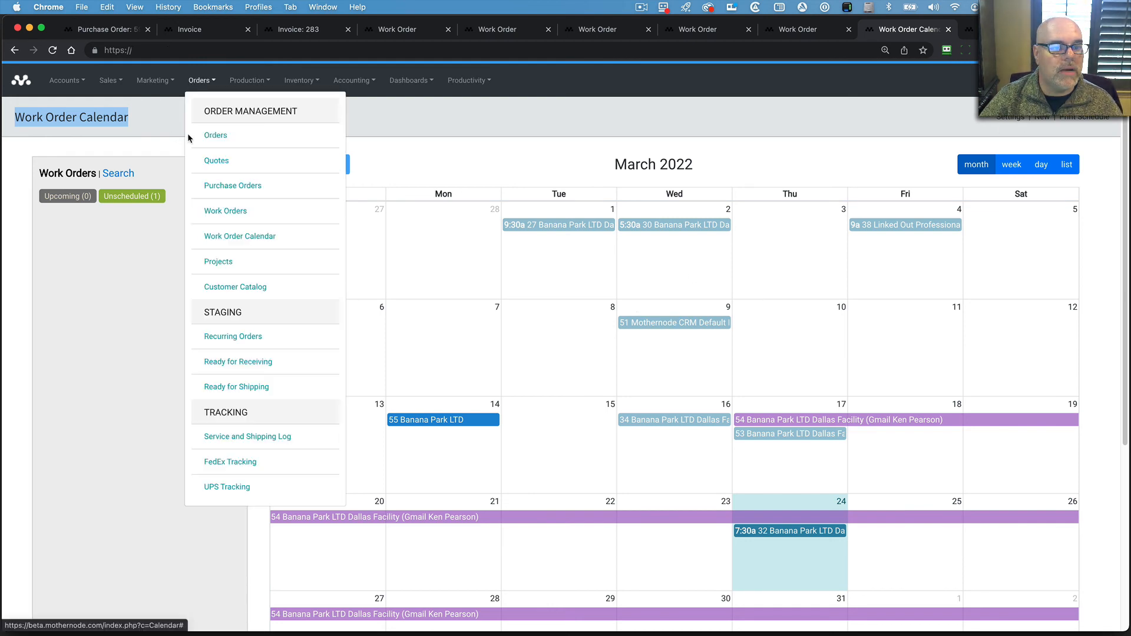
{"action": "left_click", "coordinate": [212, 212]}
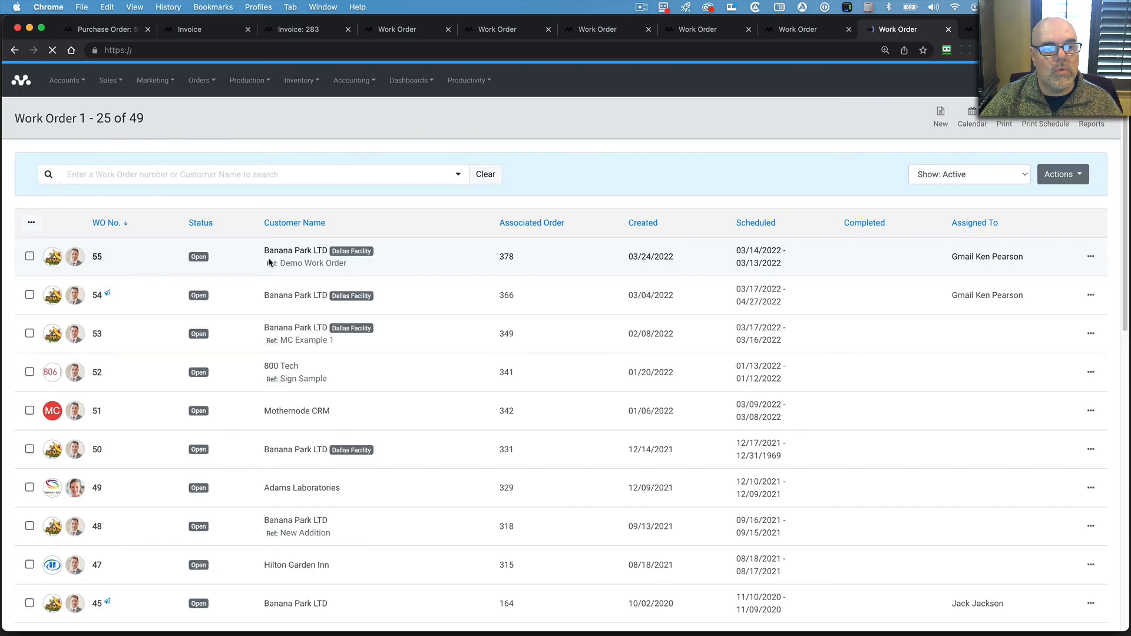
{"action": "left_click", "coordinate": [284, 254]}
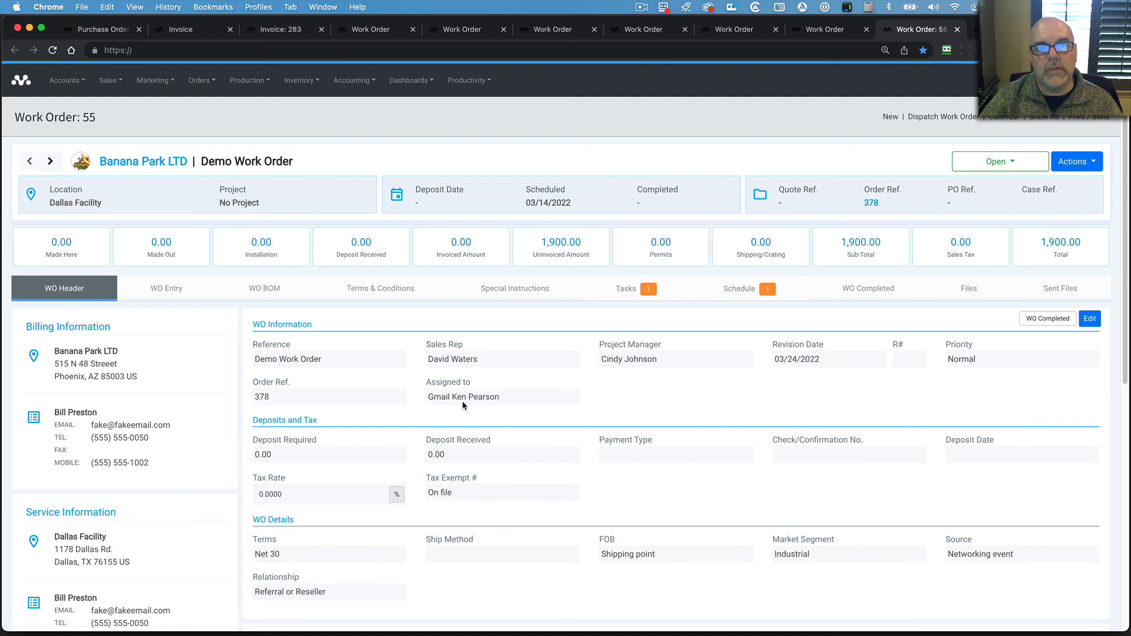
{"action": "left_click", "coordinate": [916, 116]}
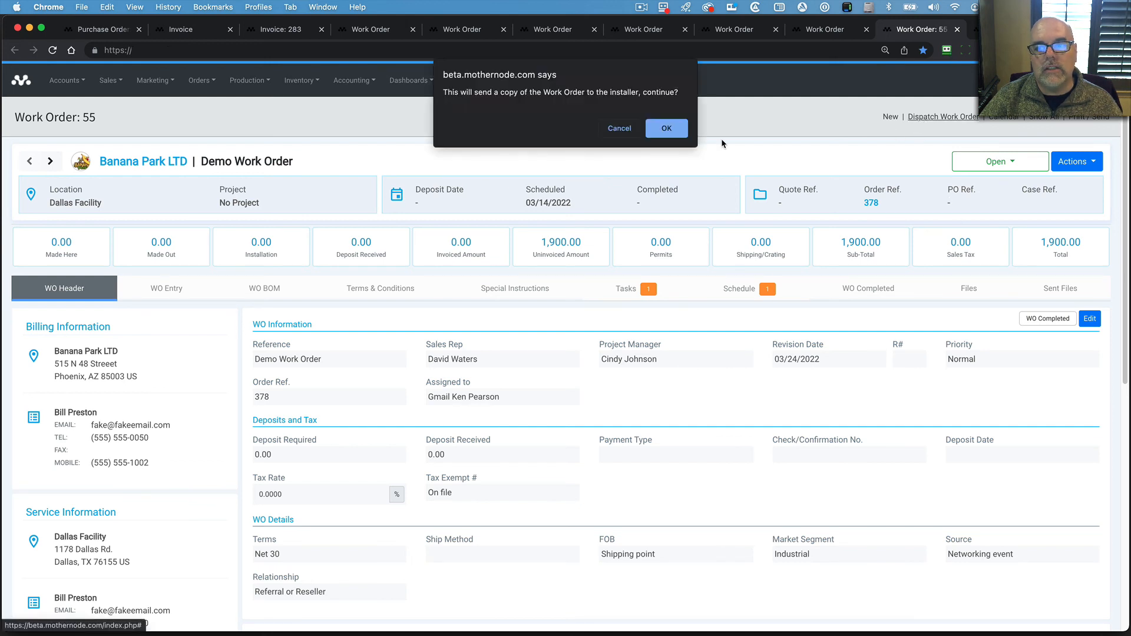
{"action": "left_click", "coordinate": [665, 131]}
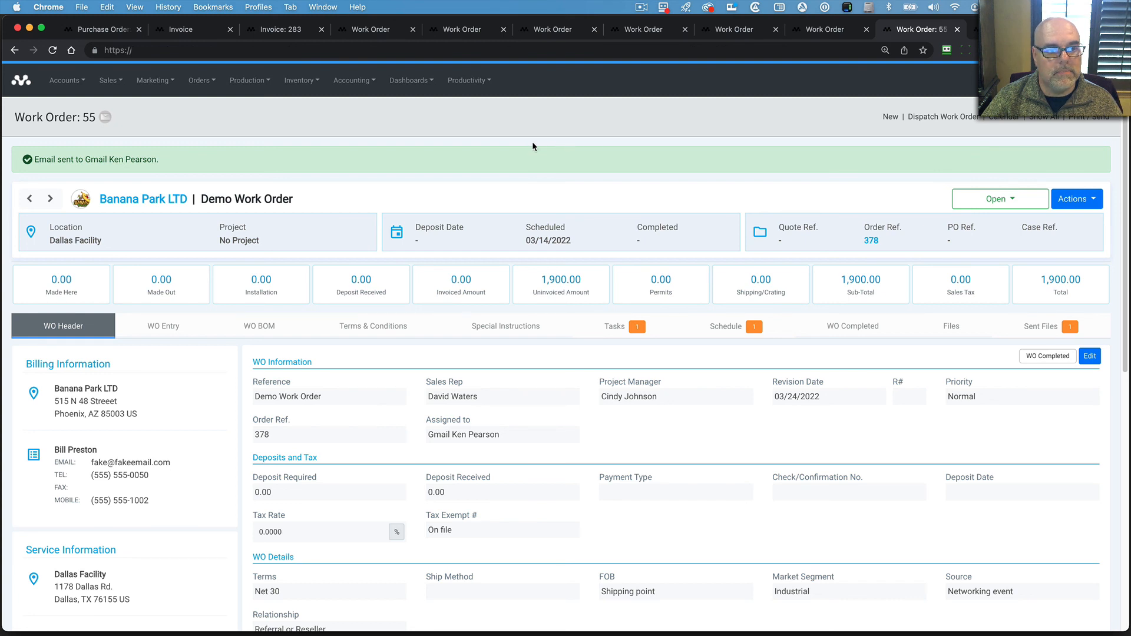
Return to the list of active orders.
{"action": "left_click", "coordinate": [30, 84]}
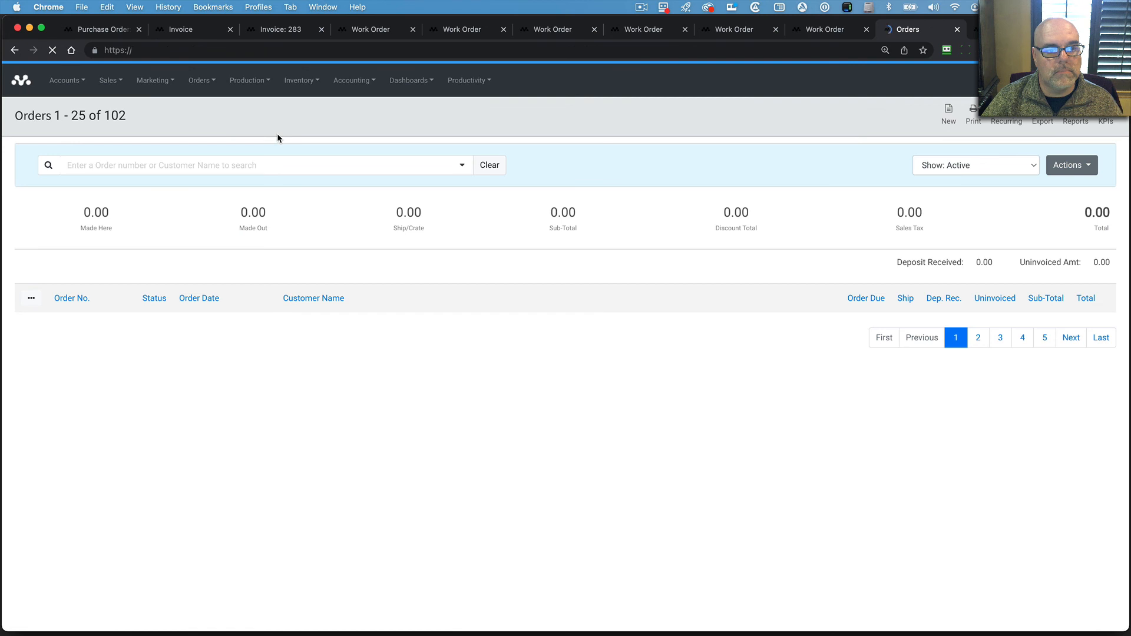
{"action": "left_click", "coordinate": [641, 7]}
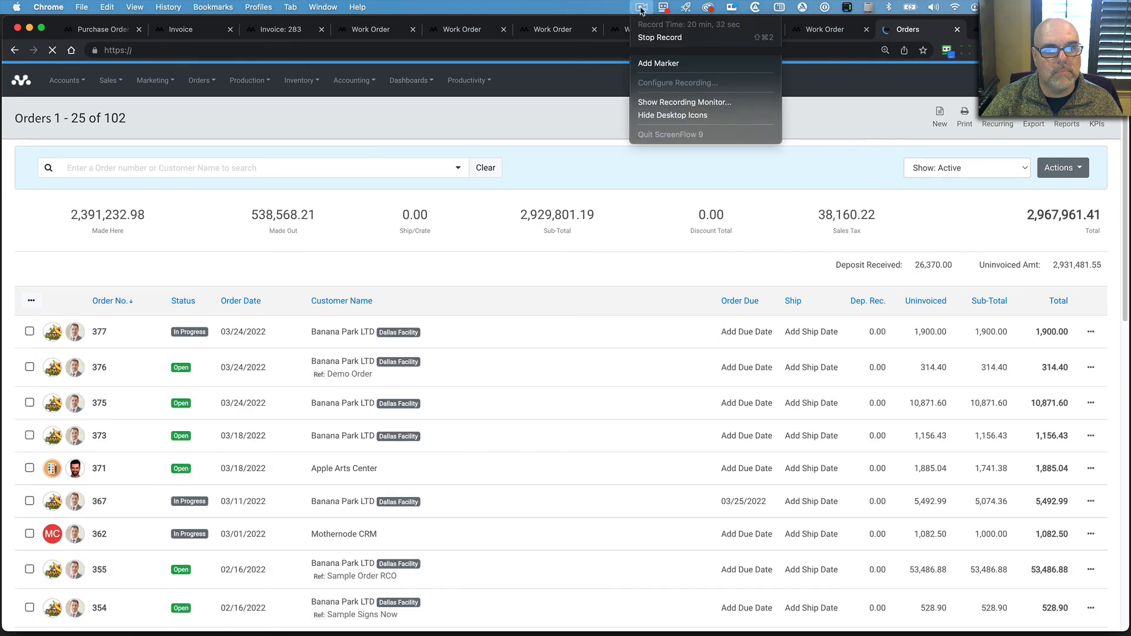
{"action": "left_click", "coordinate": [644, 55]}
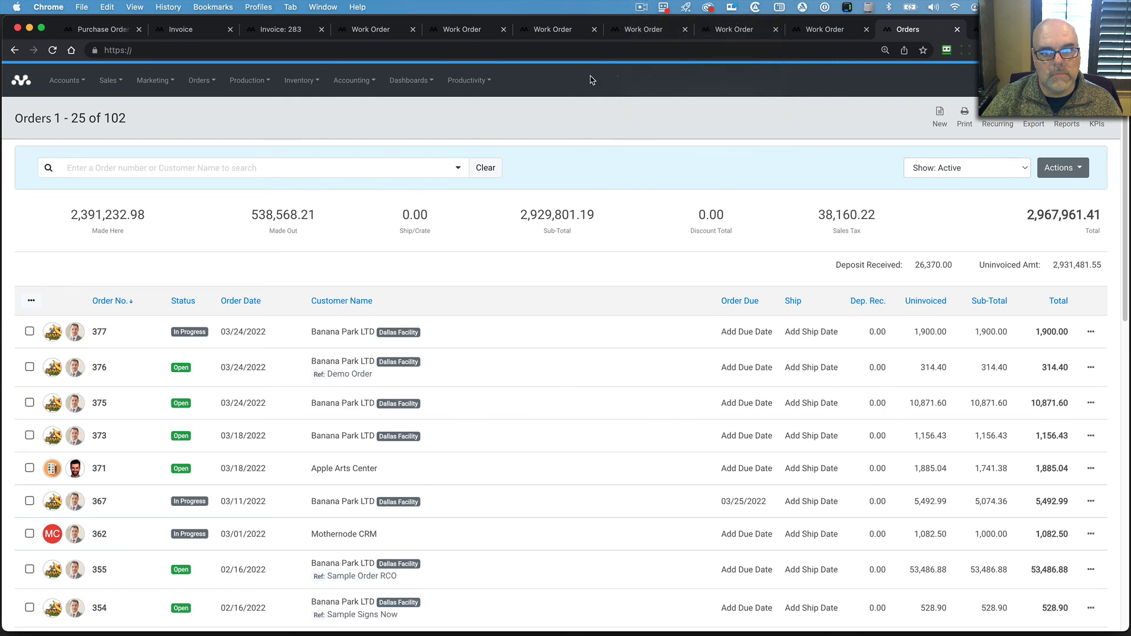